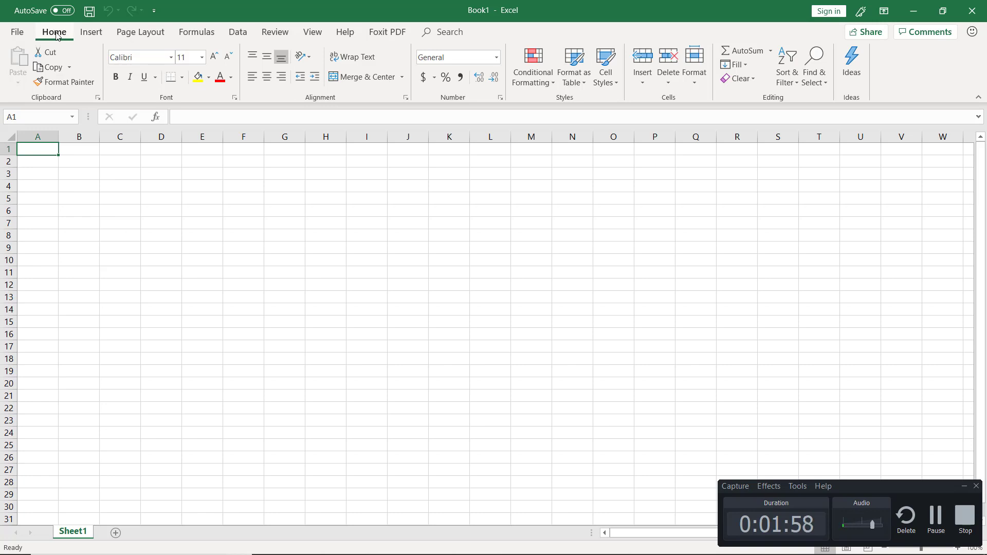
click(96, 34)
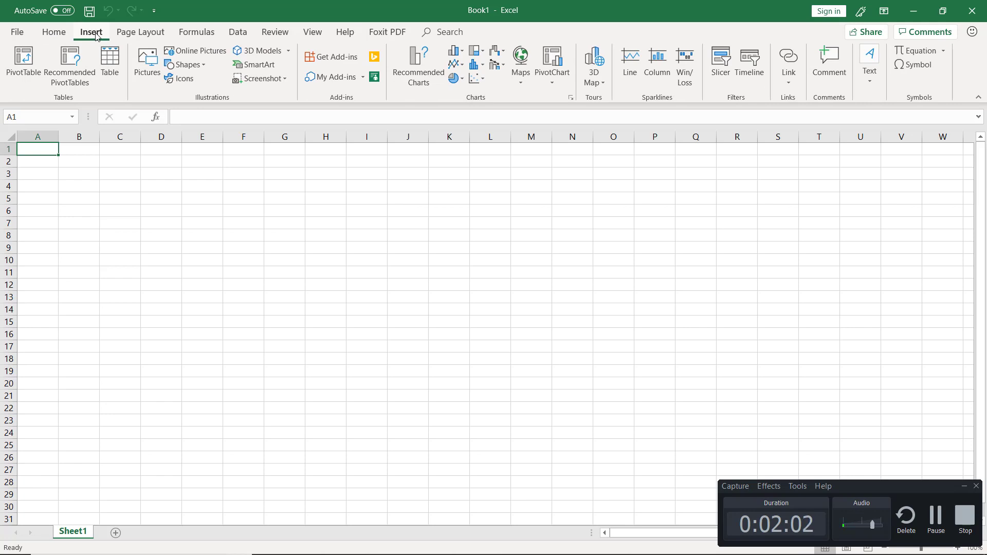
click(128, 38)
click(197, 33)
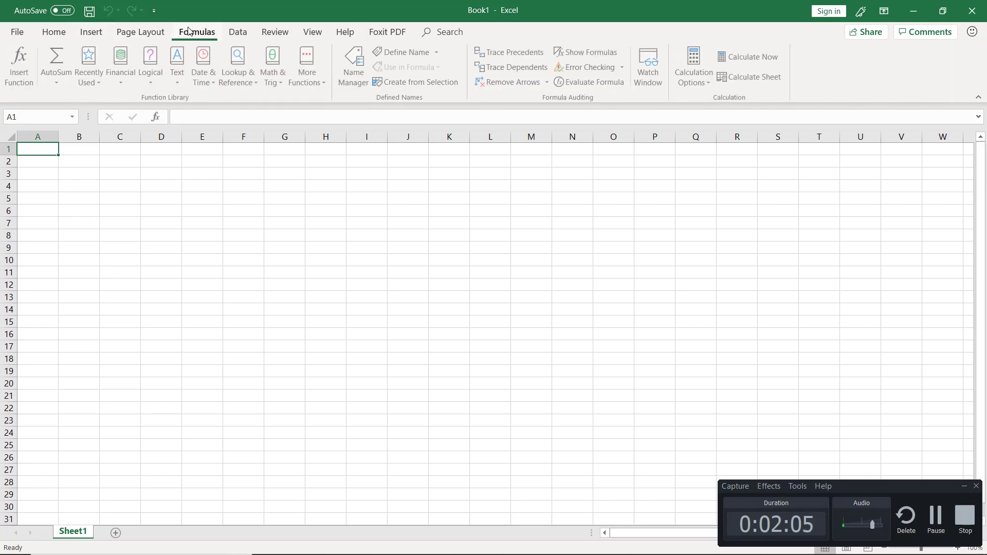
click(232, 34)
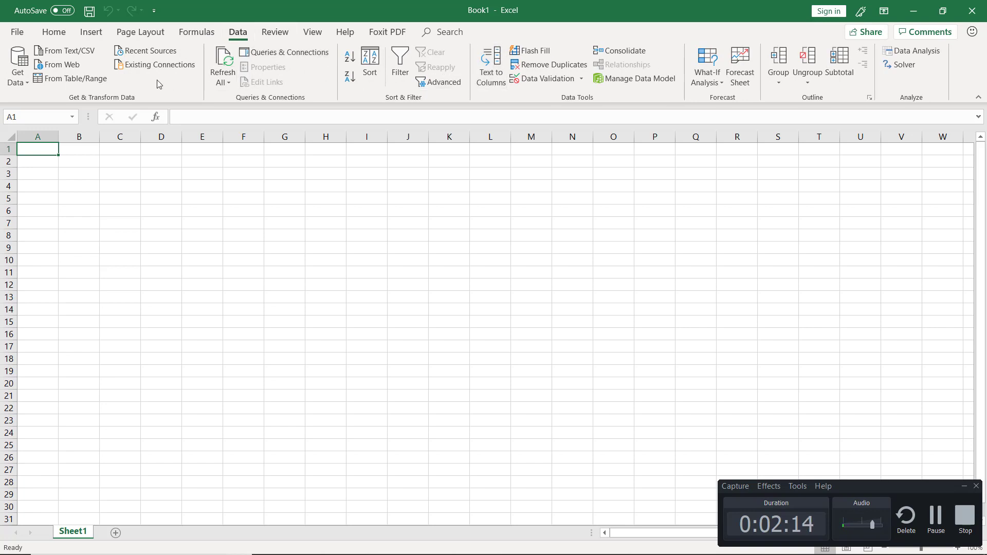
click(54, 41)
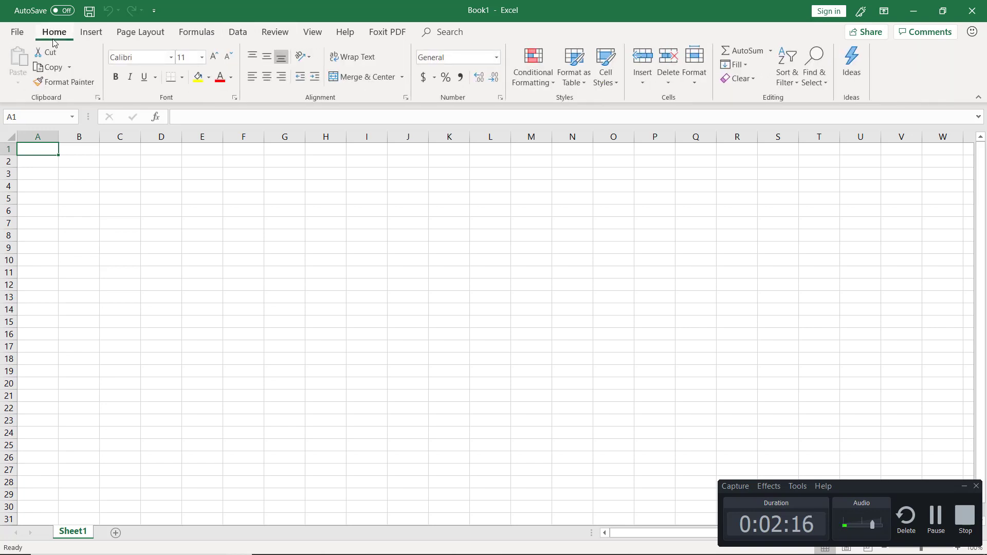
key(alt+Tab)
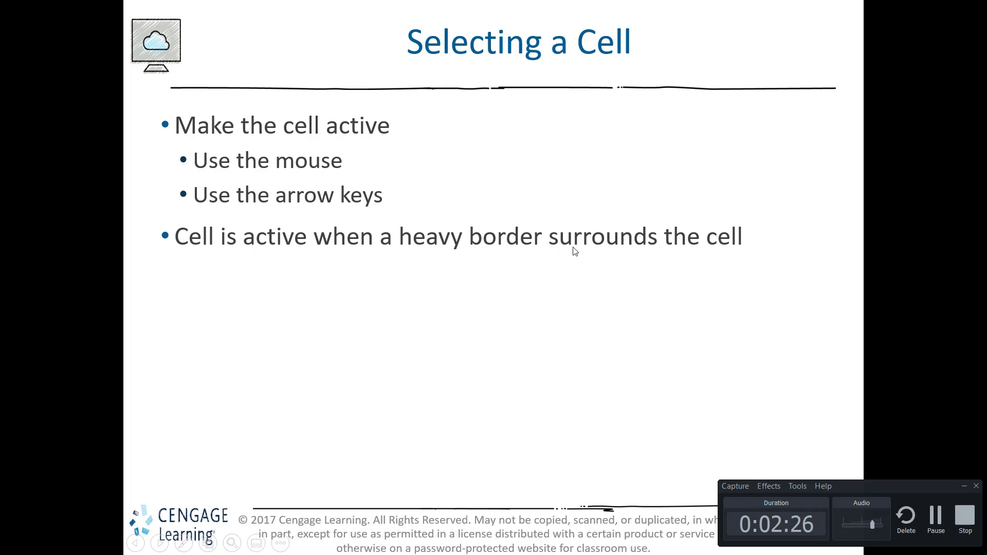
key(alt+Tab)
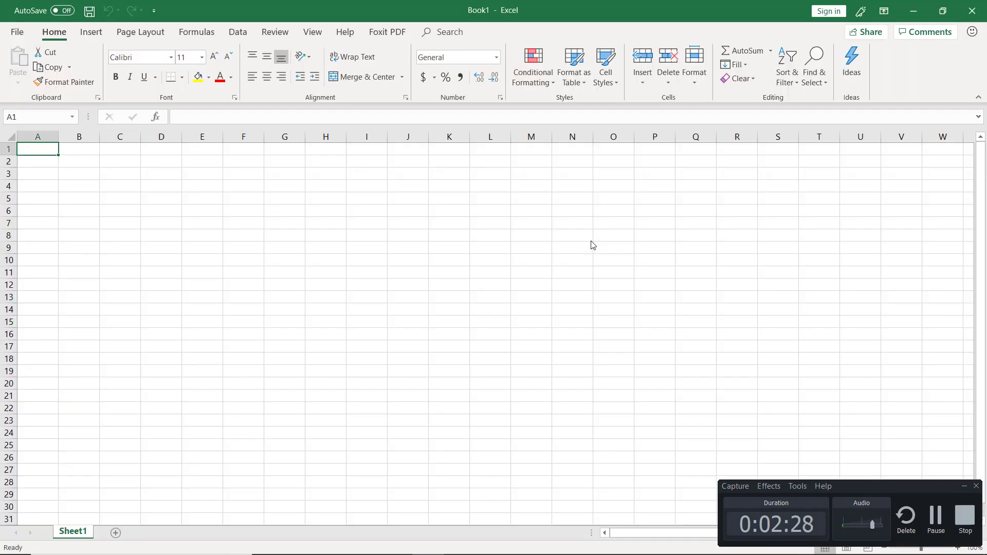
Make cells A2 and B2 active in turn, jump to C5 by its cell reference, and return to cell A1
click(38, 162)
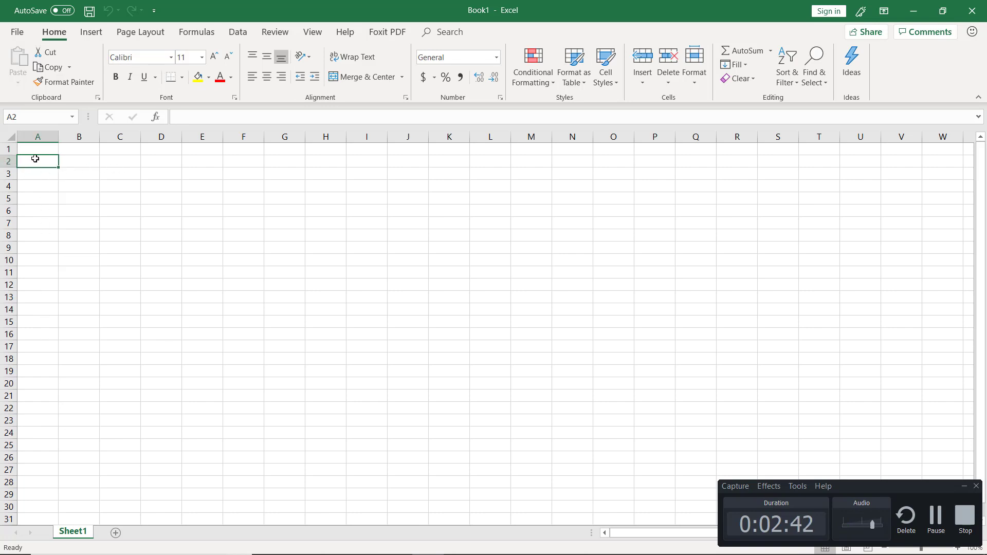
click(75, 163)
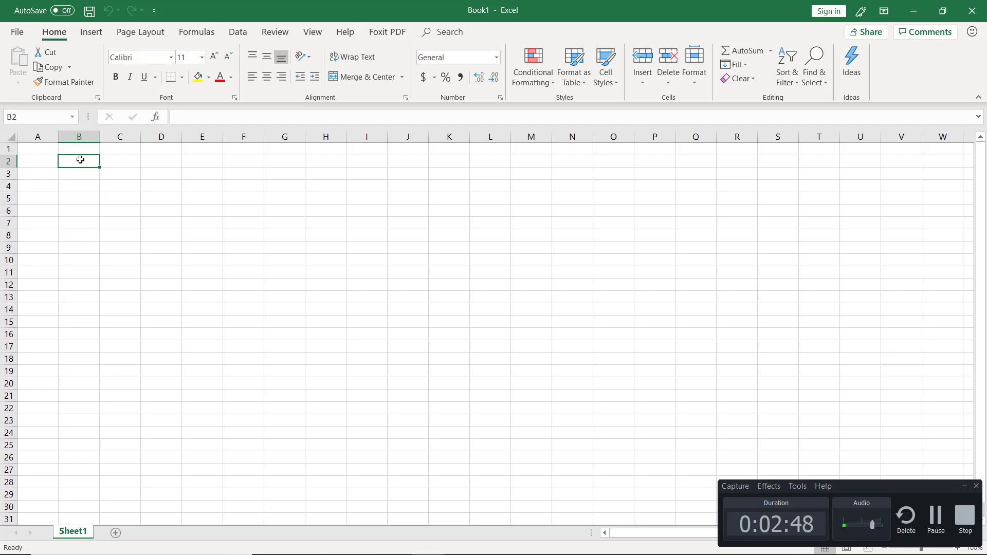
click(20, 116)
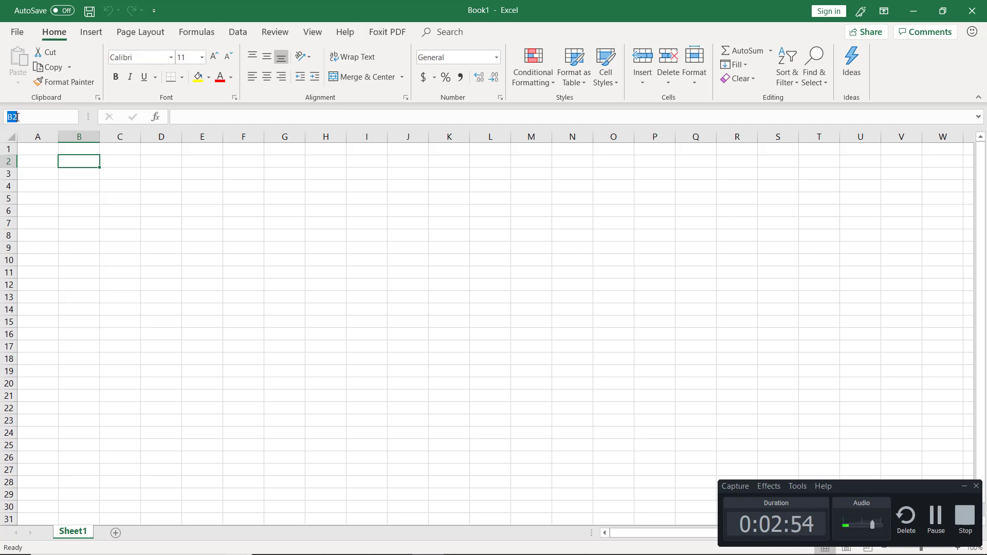
text(C5)
key(Return)
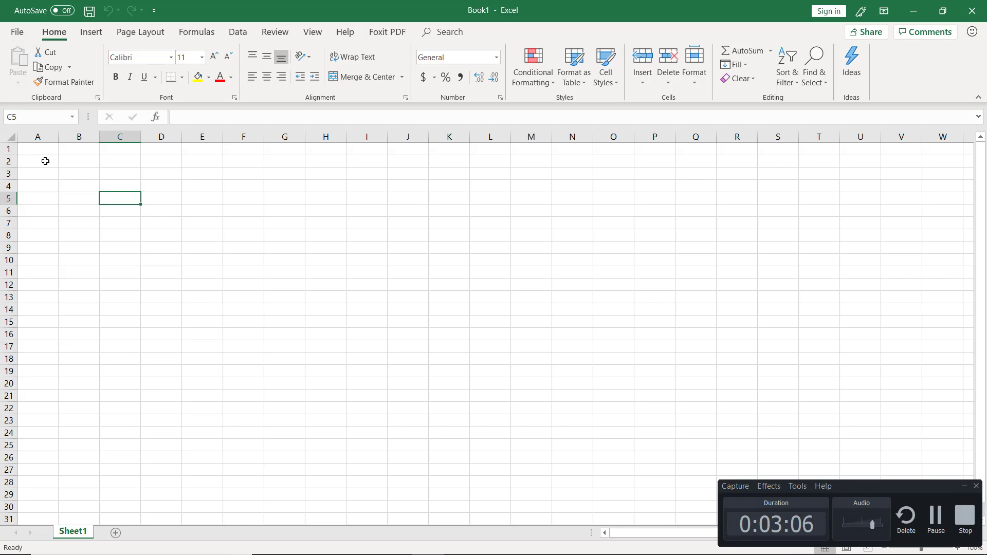
click(33, 149)
Switch to the slideshow, read the "Entering Text (1 of 4)" slide, and return to the Excel workbook
key(alt+Tab)
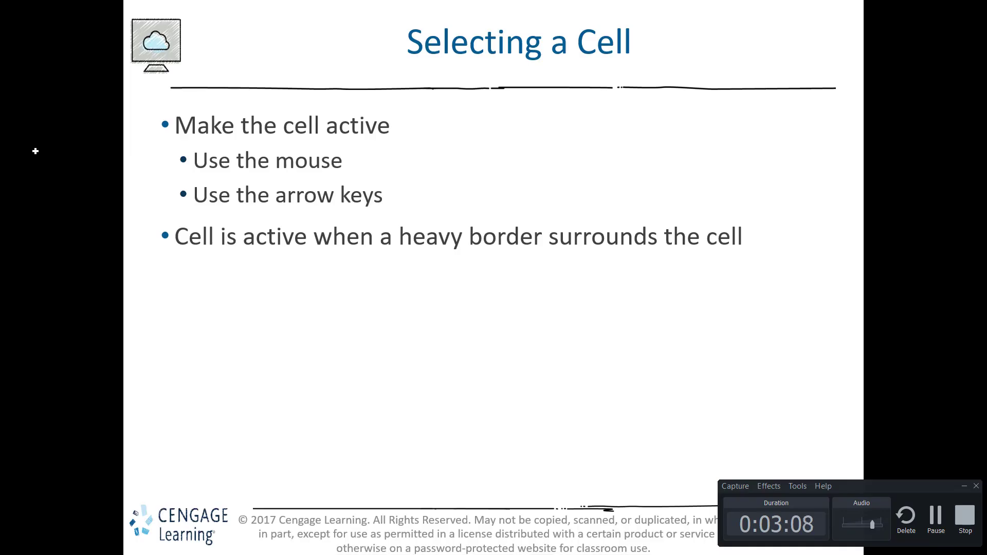
key(Right)
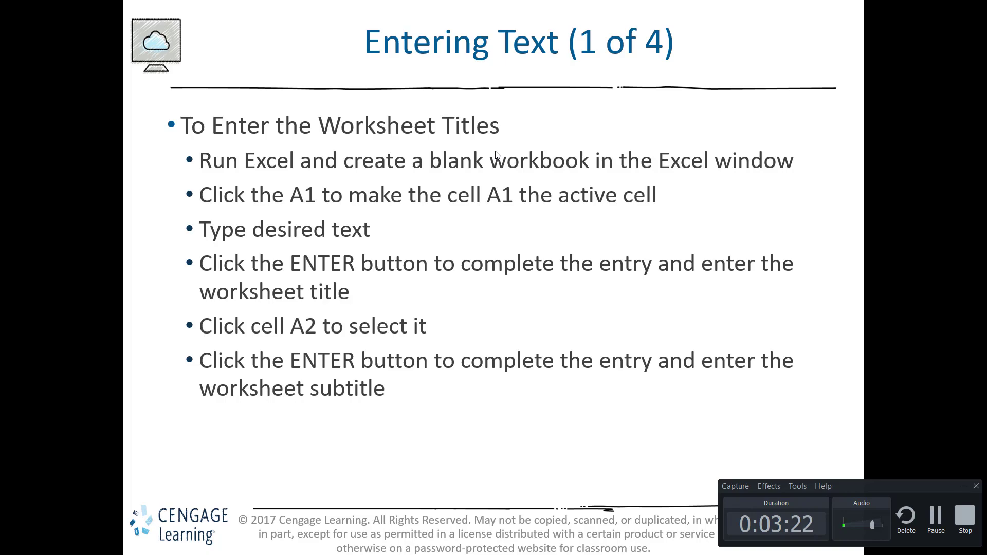
key(alt+Tab)
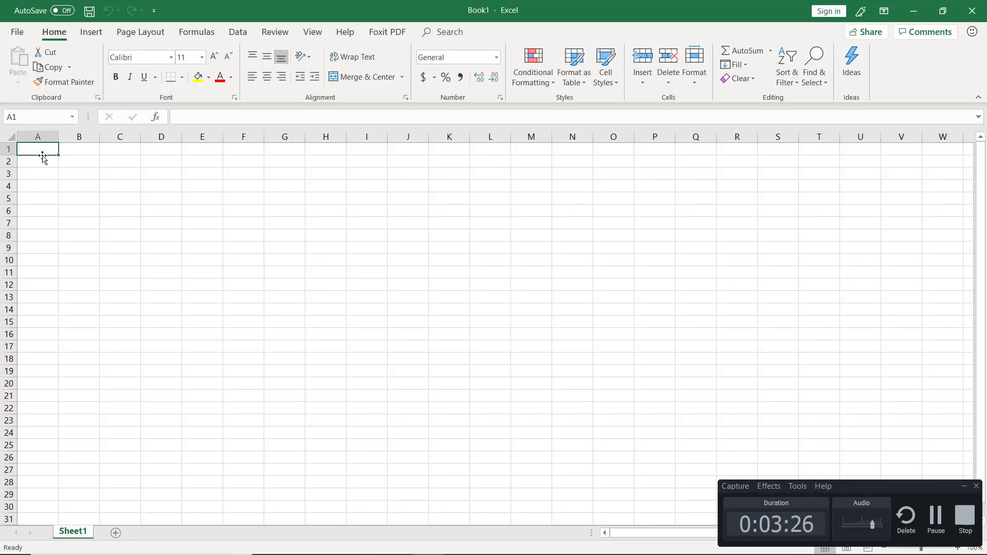
Enter the text "This is my text" in cell A1
text(This is my te)
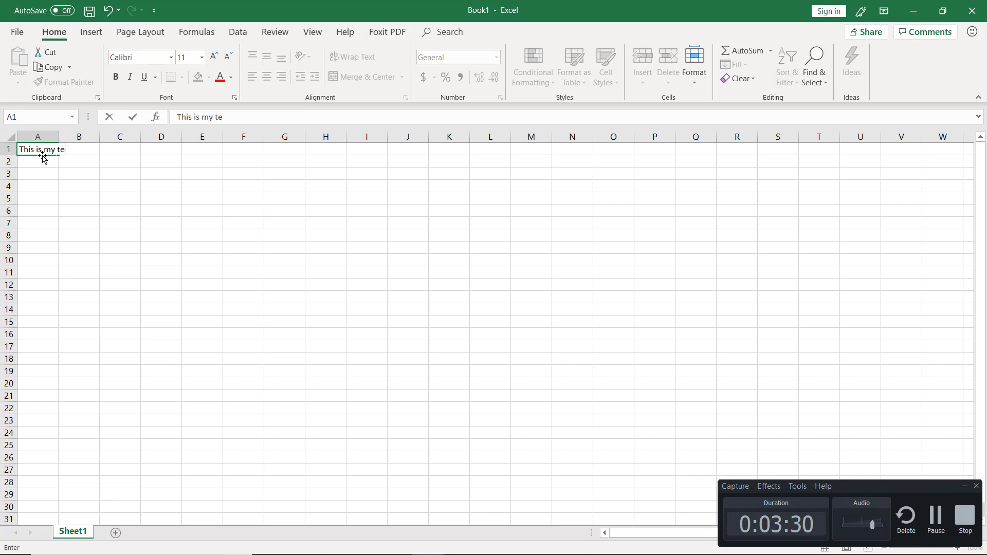
text(xt)
key(Return)
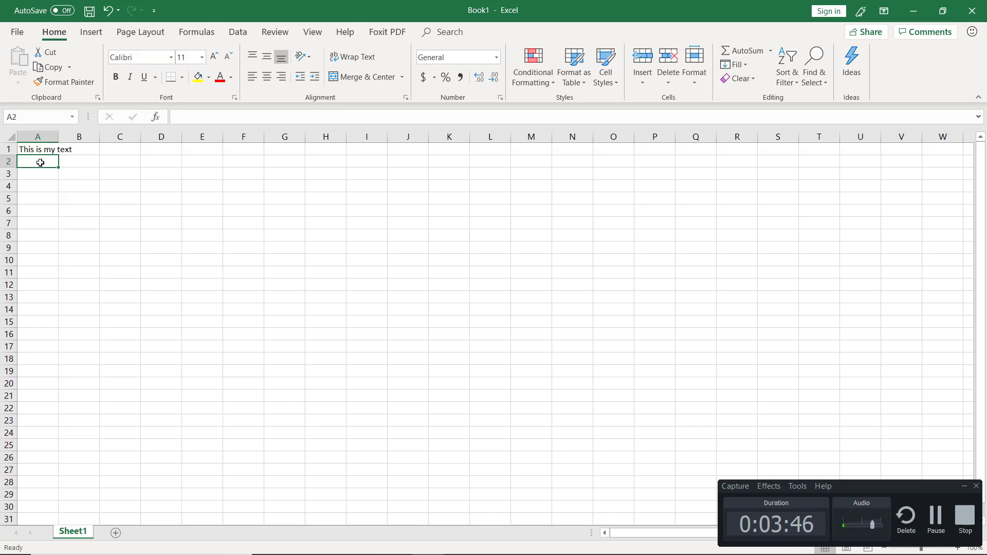
Enter the text "This is some more text" in cell A2
text(This is s)
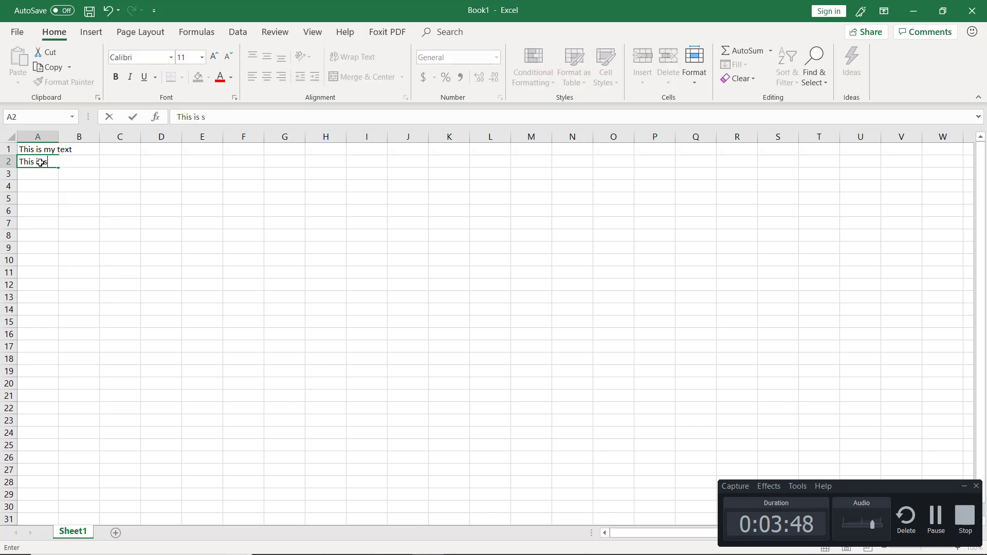
text(ome more text)
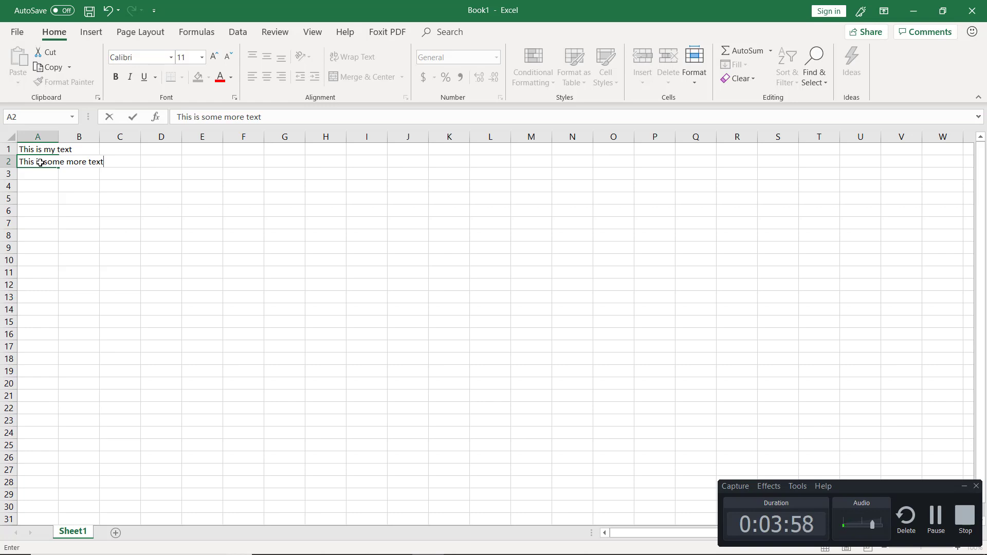
key(Tab)
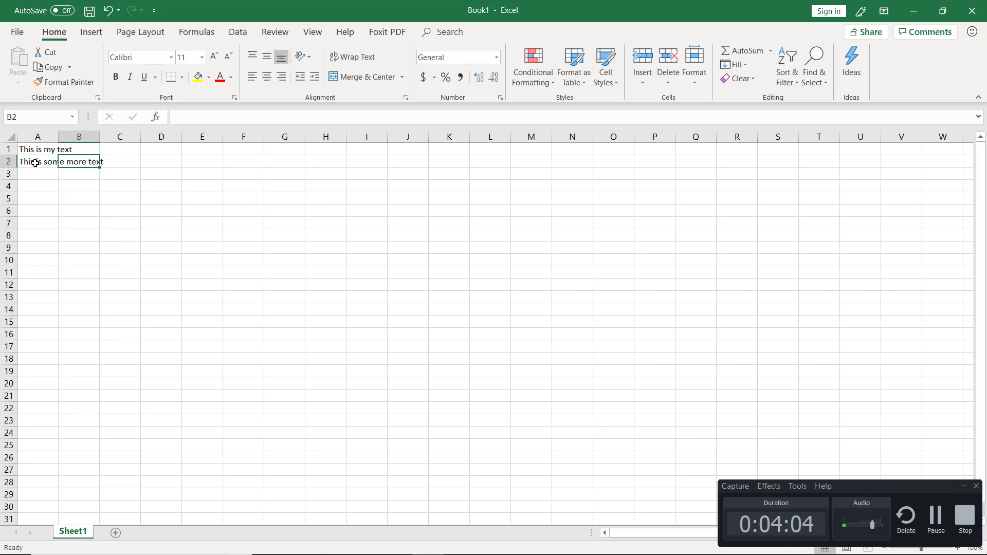
Enter the text "even more text" in cell A3
click(35, 163)
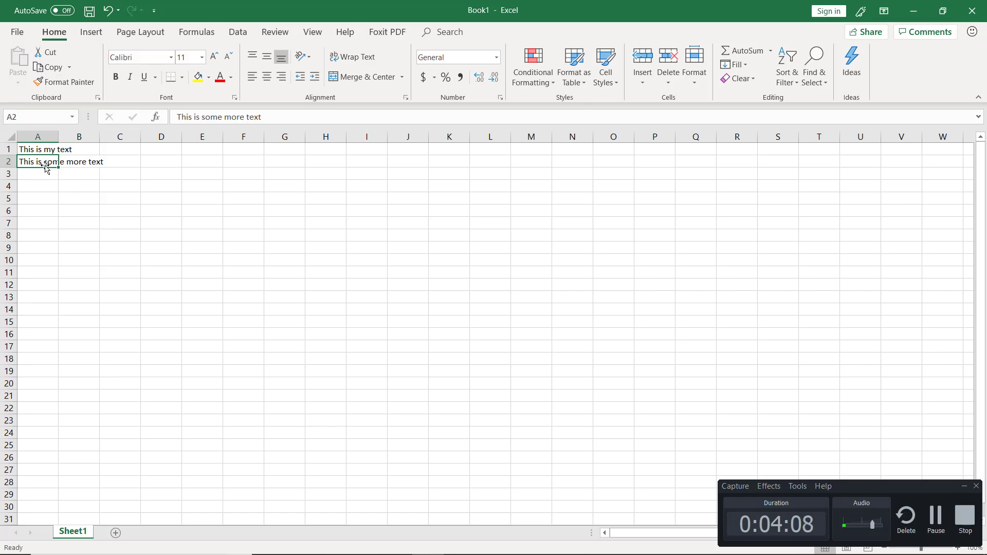
key(Down)
key(Up)
key(Down)
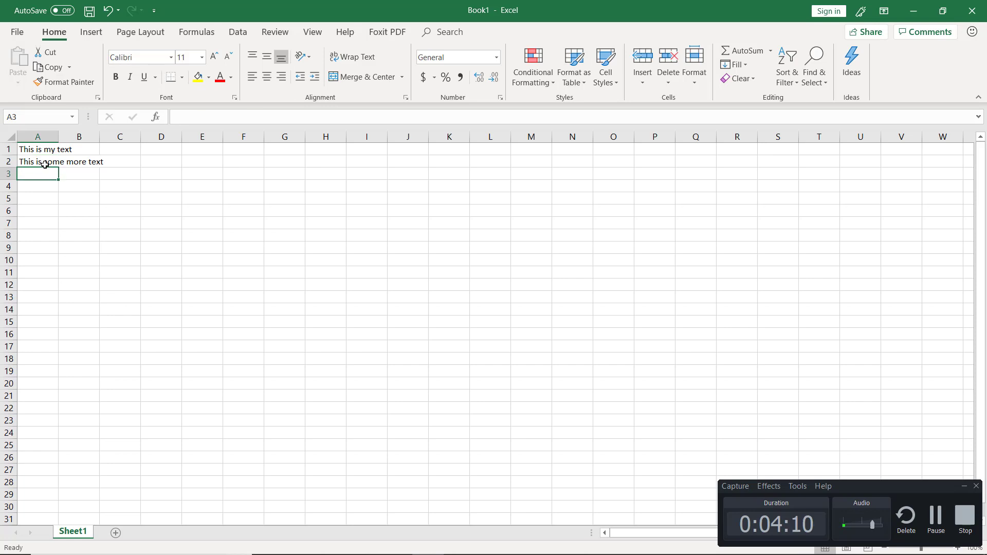
text(ev)
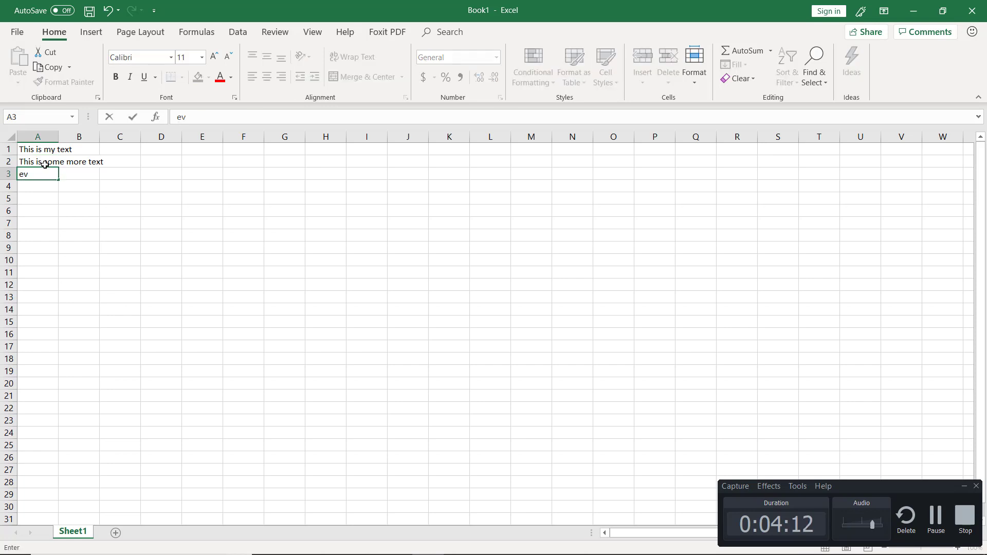
text(en more text)
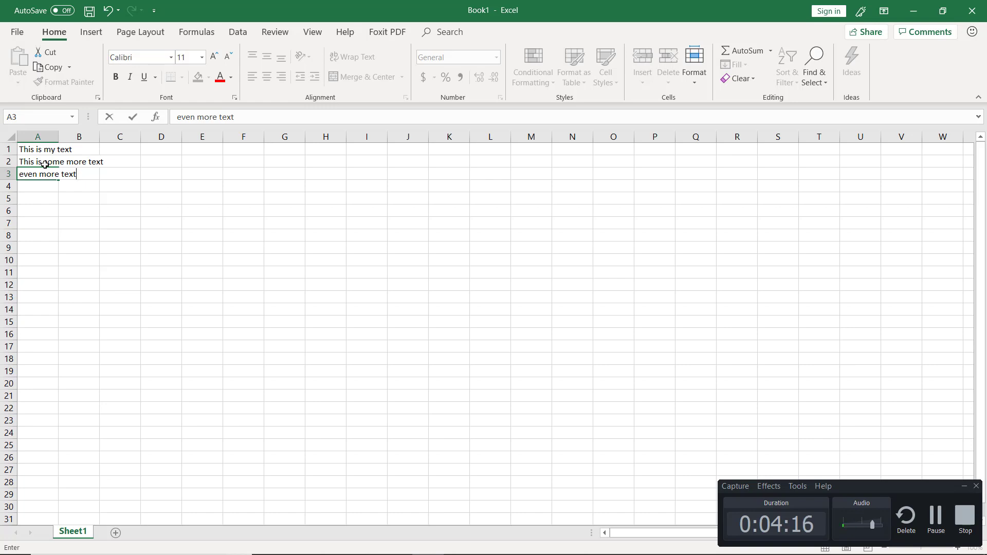
key(Return)
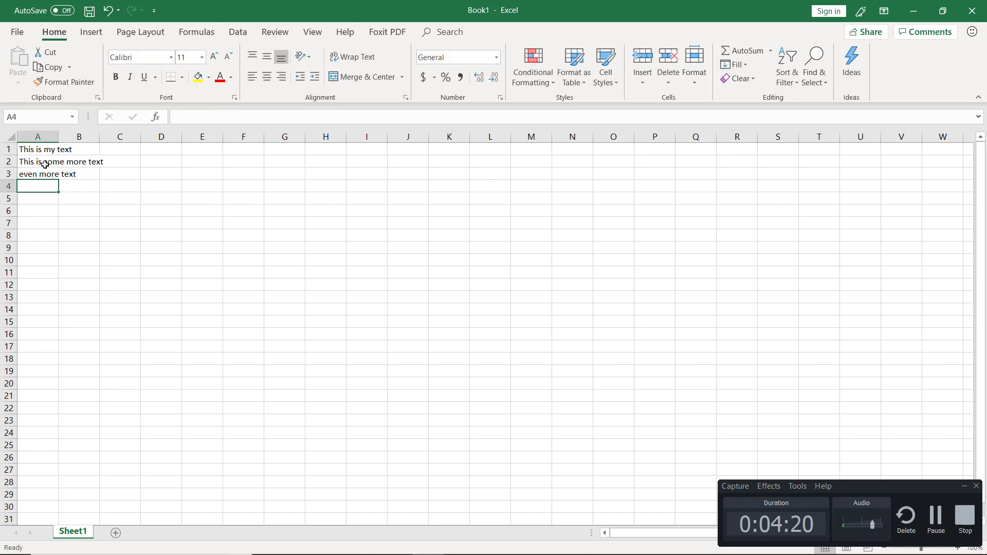
Enter "Type some text in here" in cell A4 using the formula bar
key(alt+Tab)
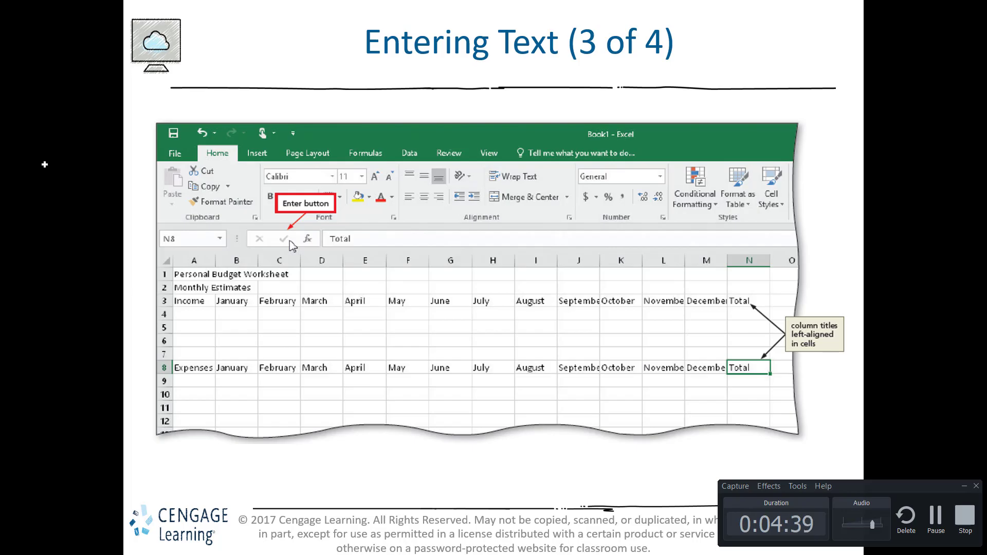
key(alt+Tab)
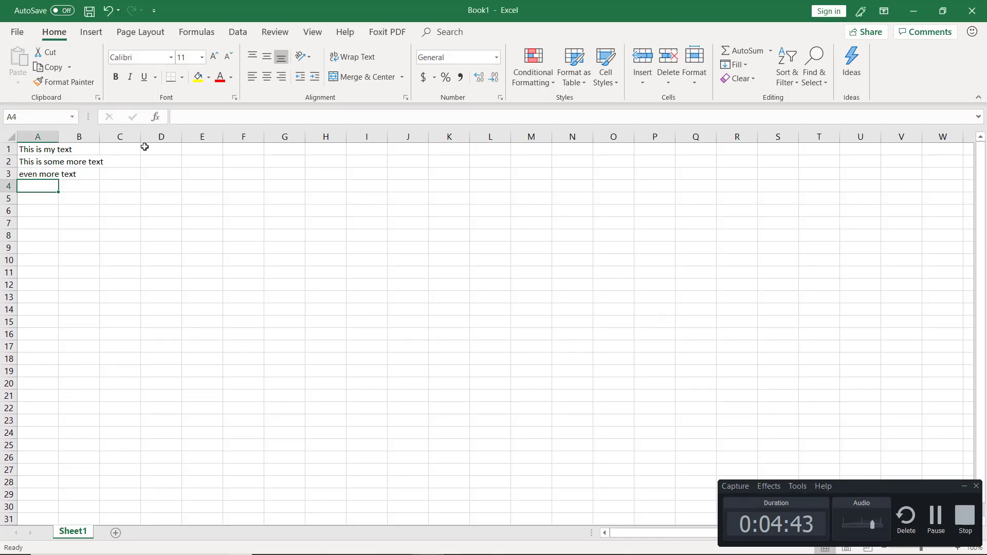
click(185, 118)
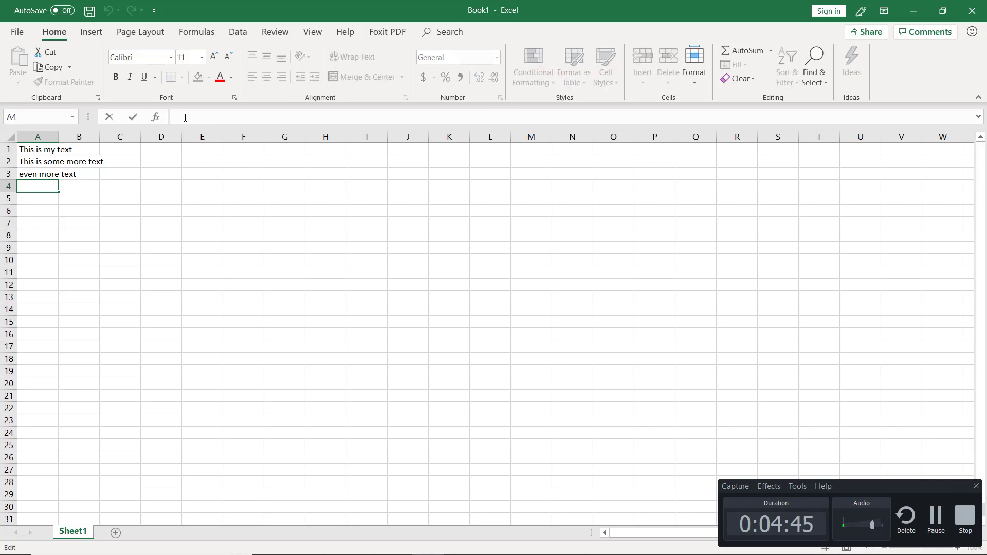
text(Type some textin )
text(n)
key(BackSpace)
key(BackSpace)
key(BackSpace)
key(BackSpace)
text(in here)
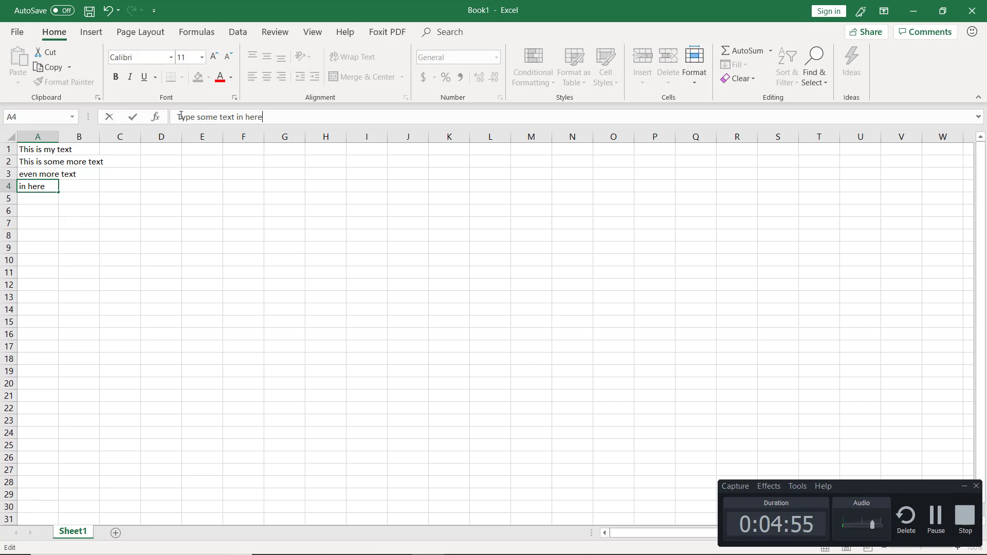
drag(180, 116, 243, 117)
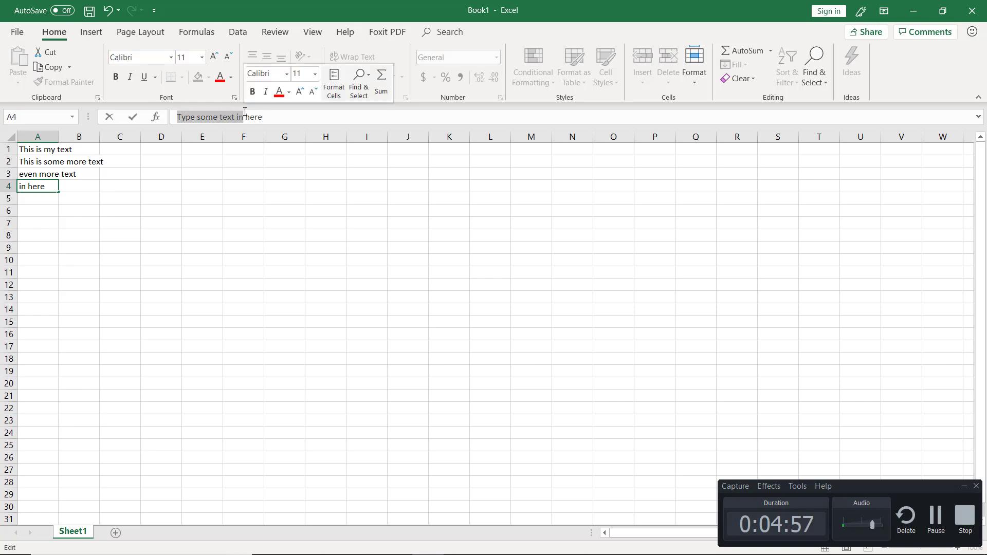
click(135, 117)
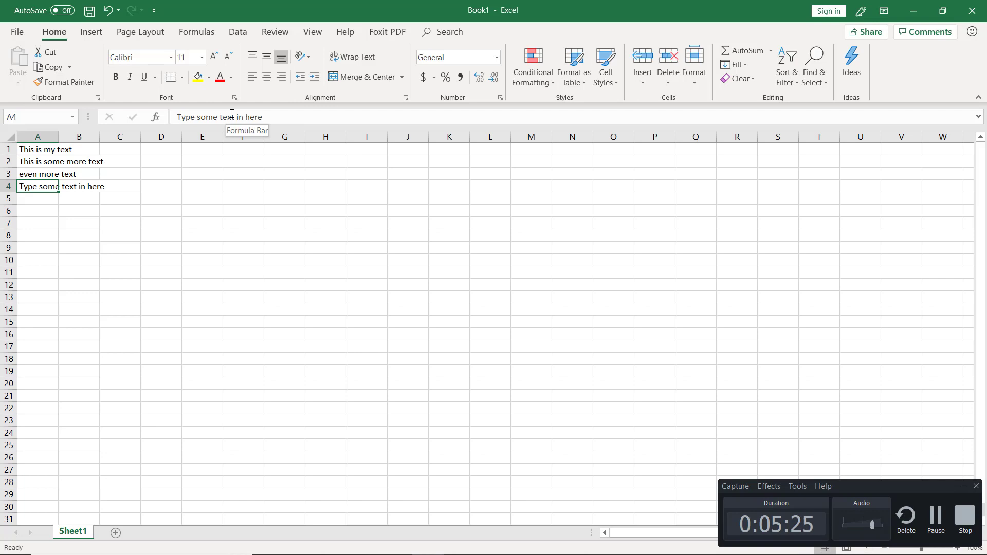
Enter the numbers 12345, 45678 and 98745 in cells D1 to D3 of the workbook
key(alt+Tab)
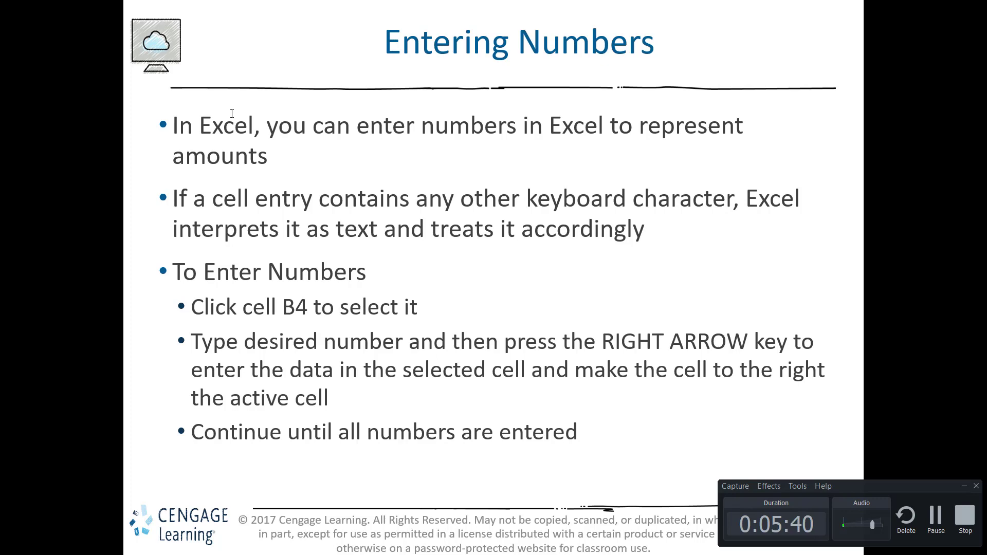
key(alt+Tab)
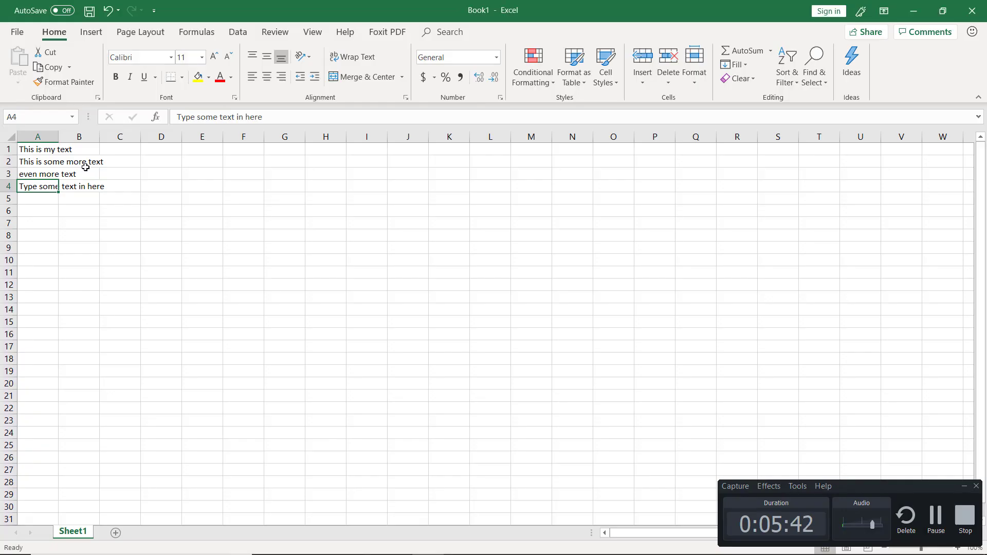
click(149, 154)
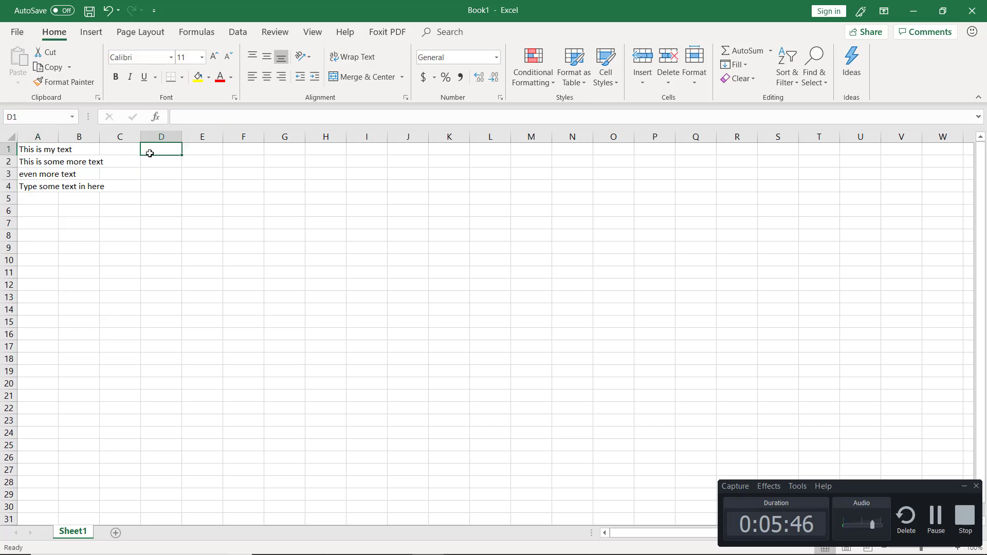
text(12345)
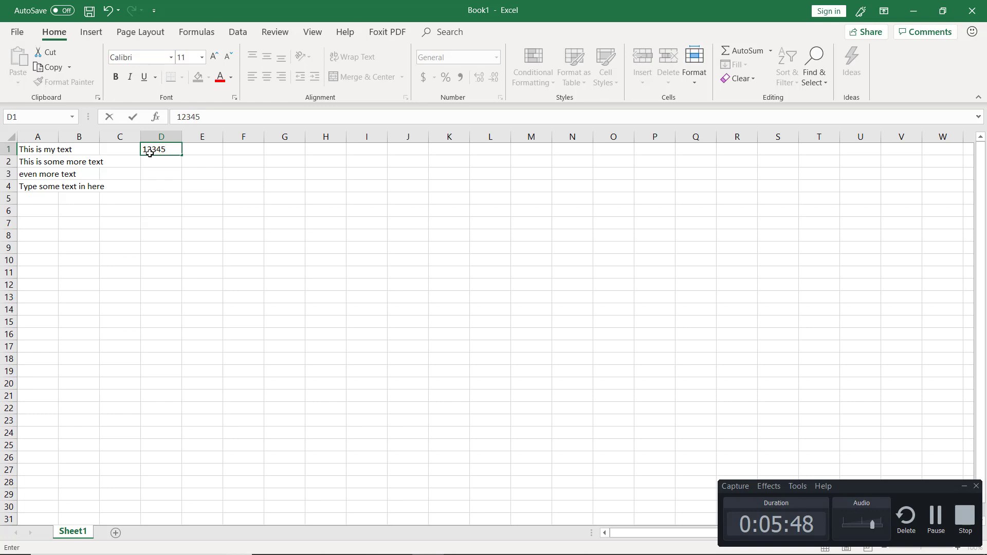
key(Return)
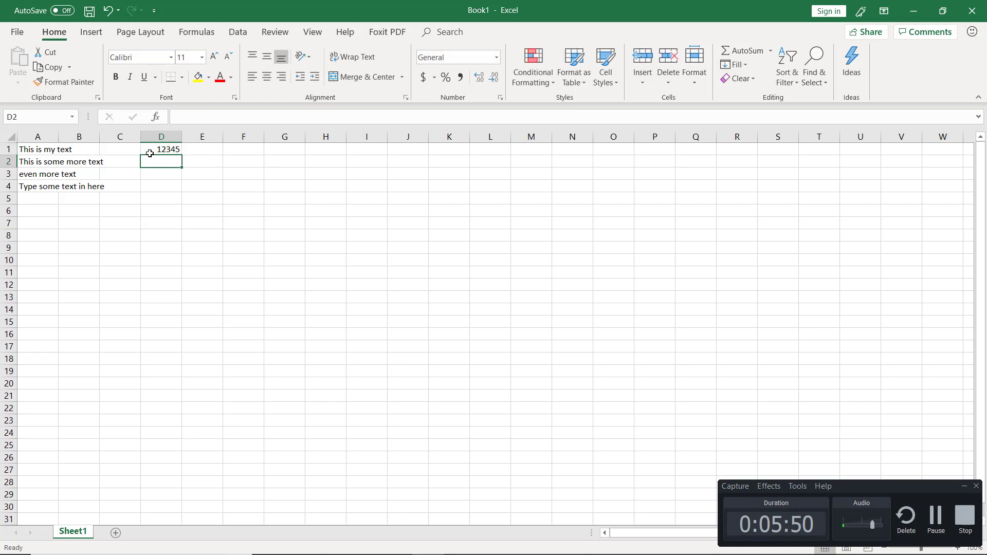
text(45678)
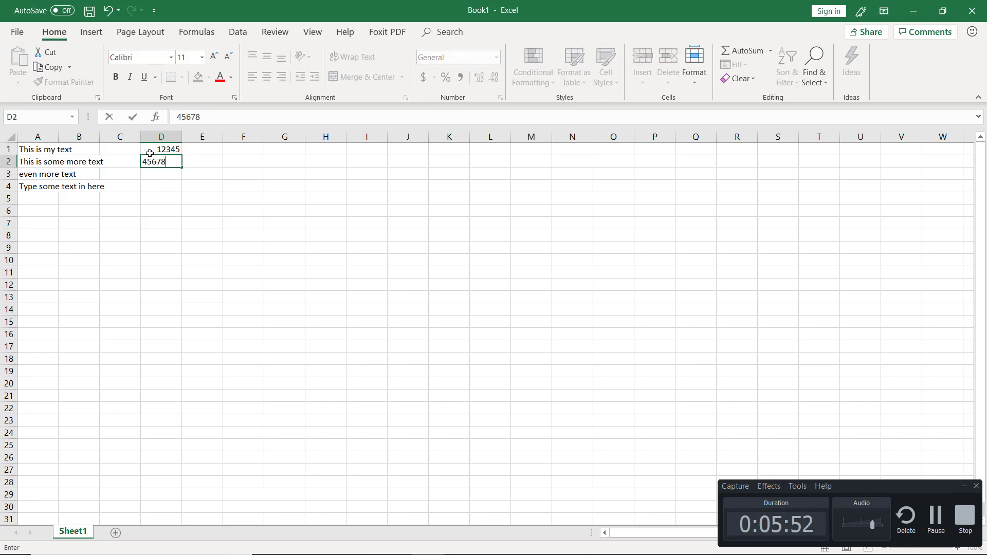
key(Return)
text(98745)
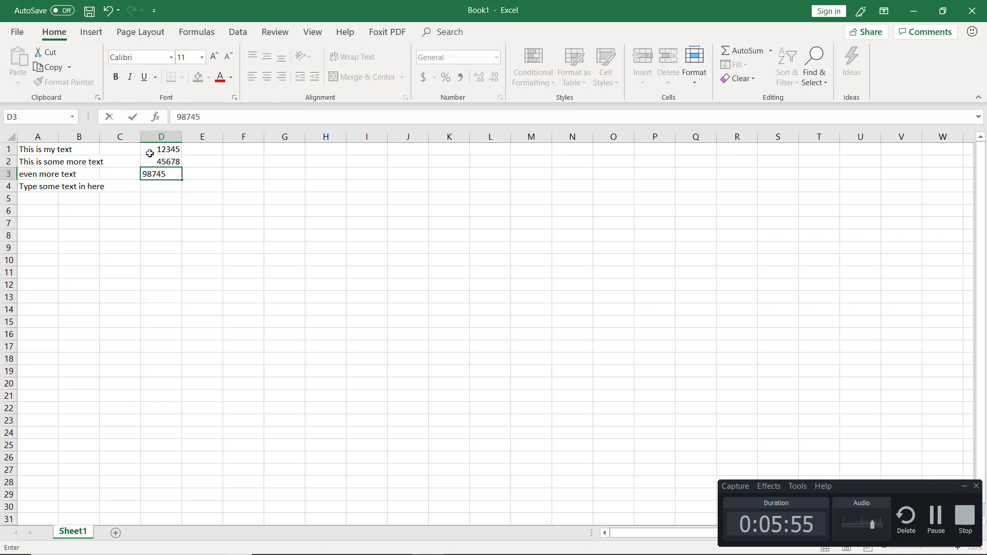
key(Return)
text(.)
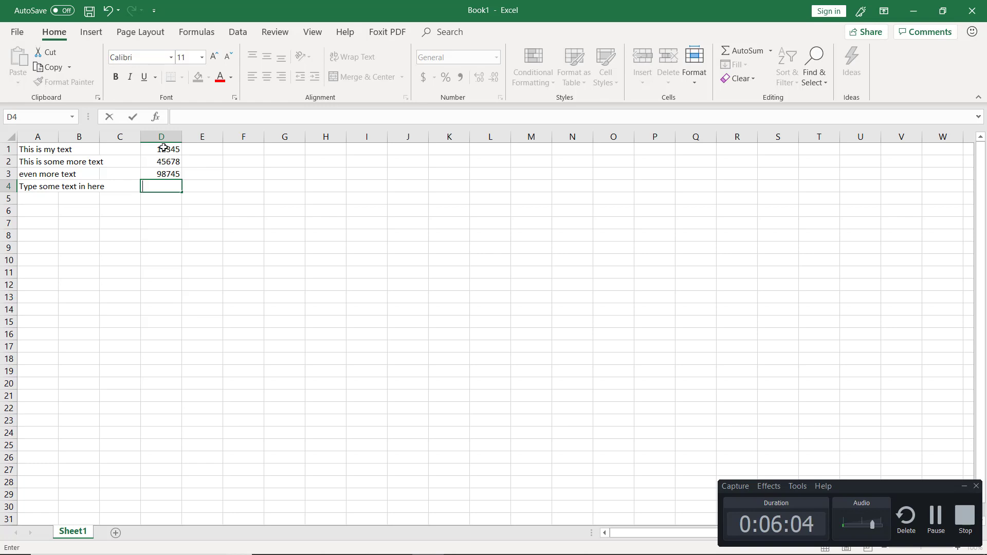
click(163, 148)
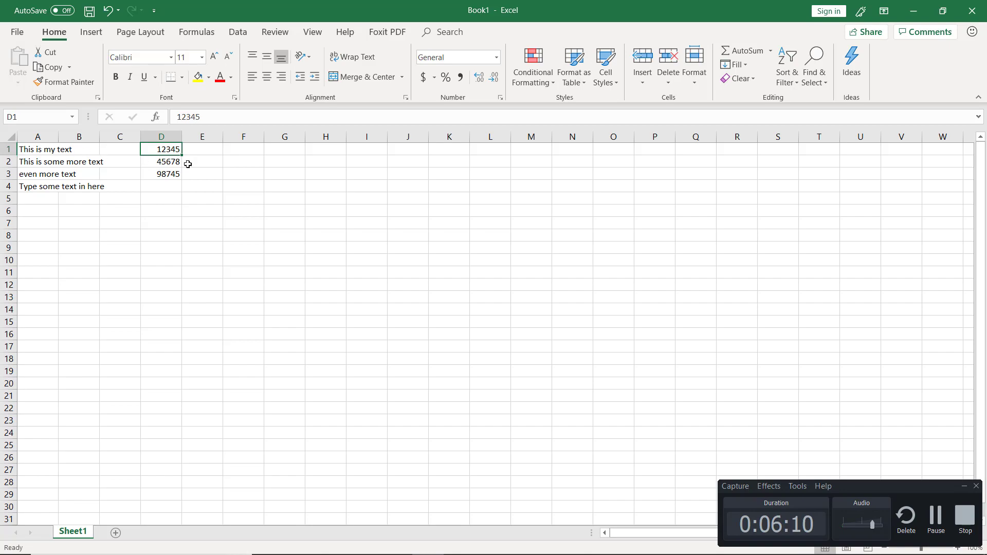
Switch to the slide show, advance to the "Calculating a Sum (1 of 2)" slide and return to the Excel workbook
key(alt+Tab)
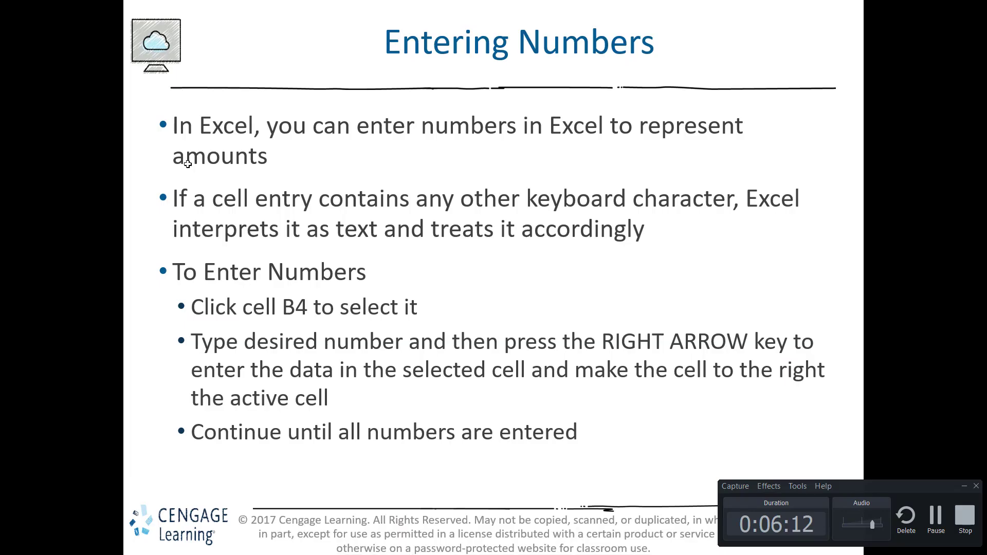
click(188, 164)
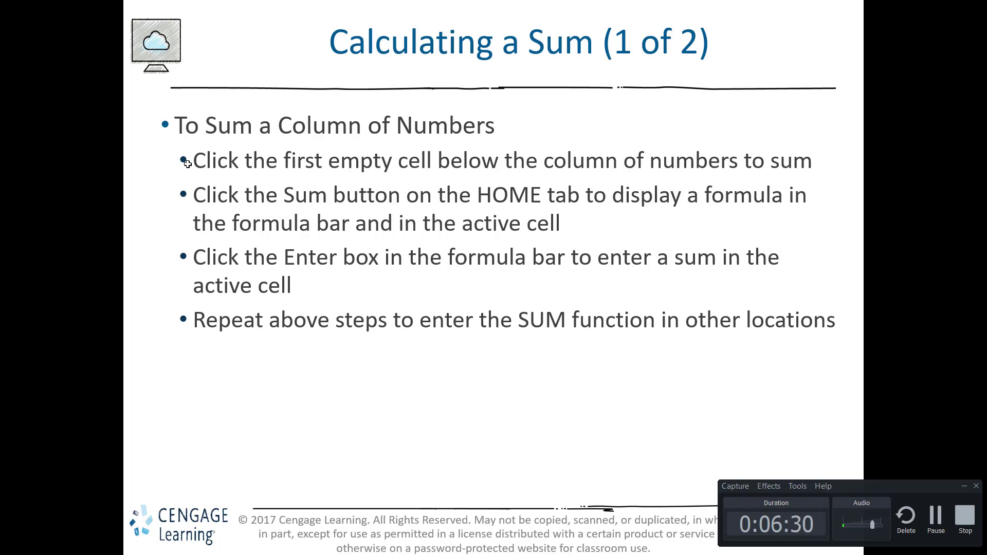
key(alt+Tab)
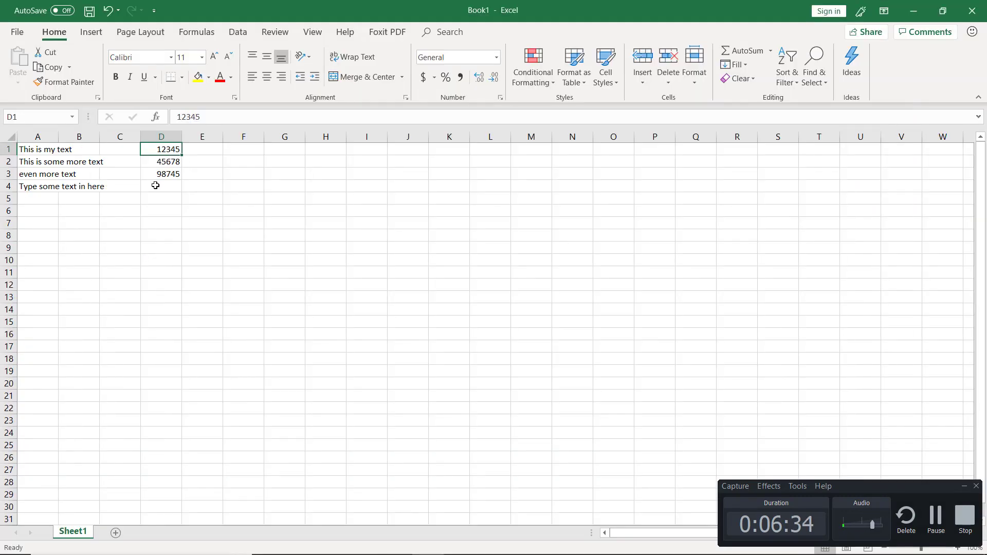
Use AutoSum to add up D1:D3 in cell D4
click(155, 185)
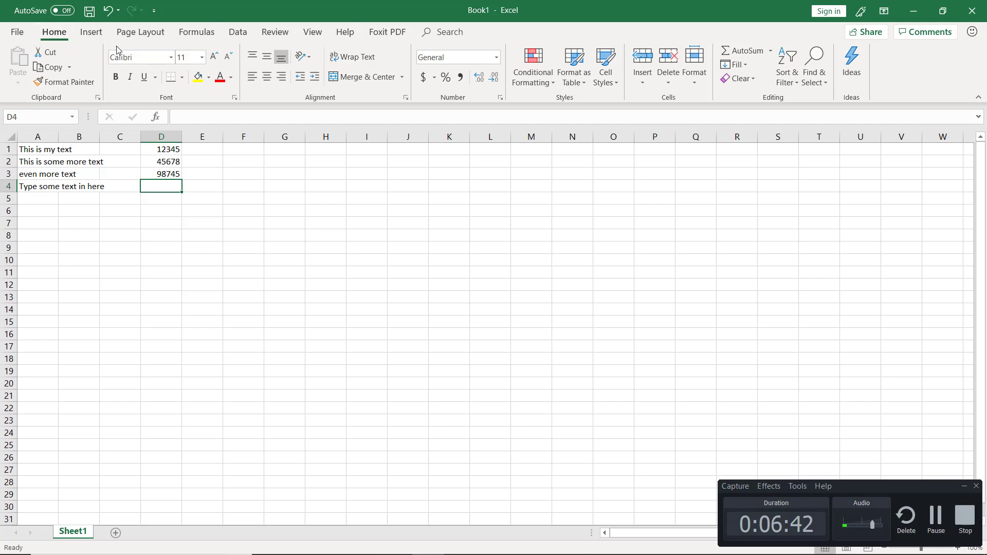
click(766, 51)
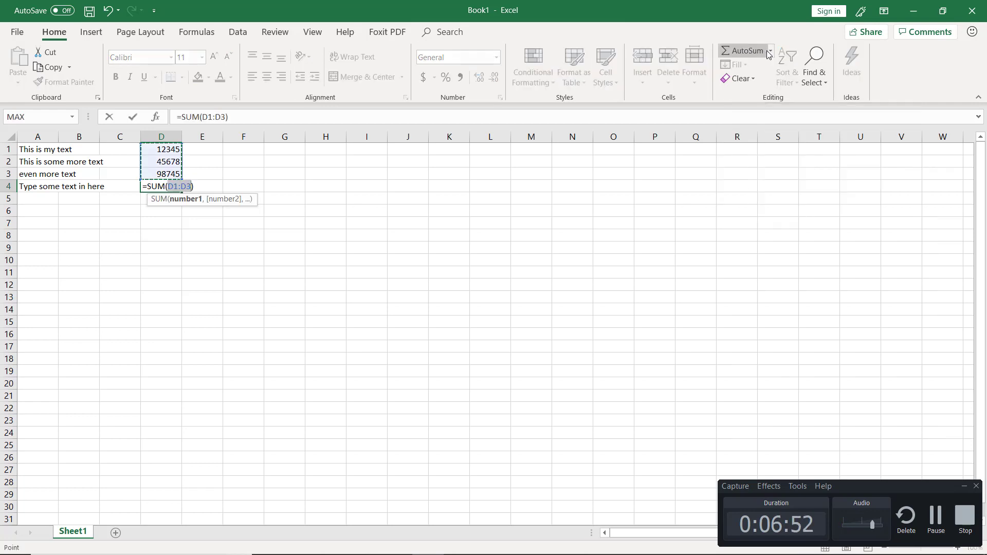
click(770, 51)
click(758, 69)
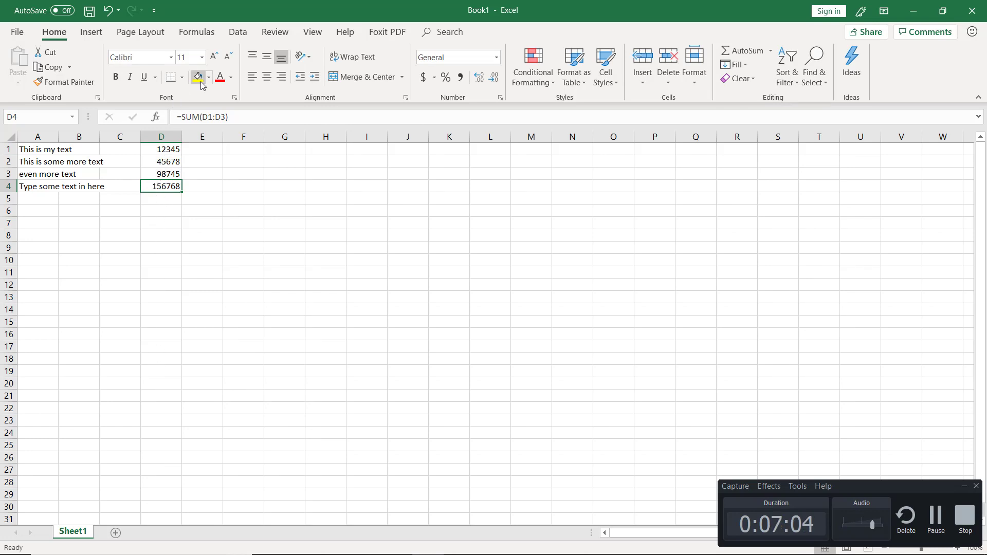
Replace the formula in cell D4 with the average of D1:D3
click(772, 52)
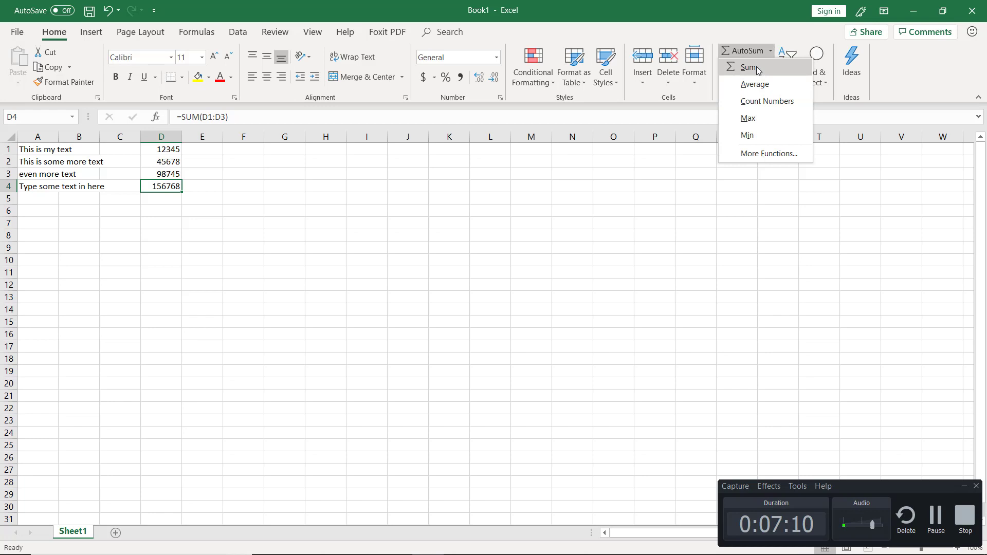
click(755, 85)
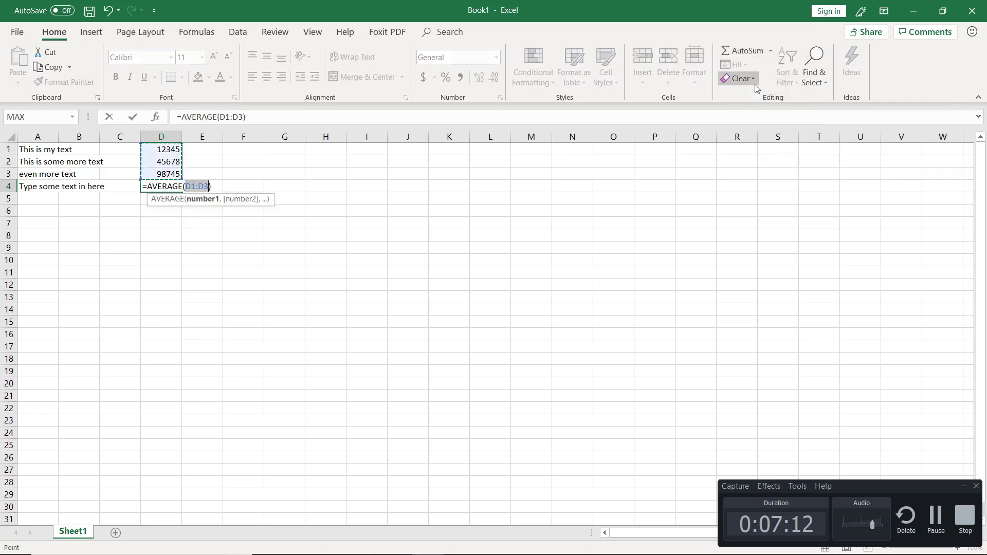
key(Return)
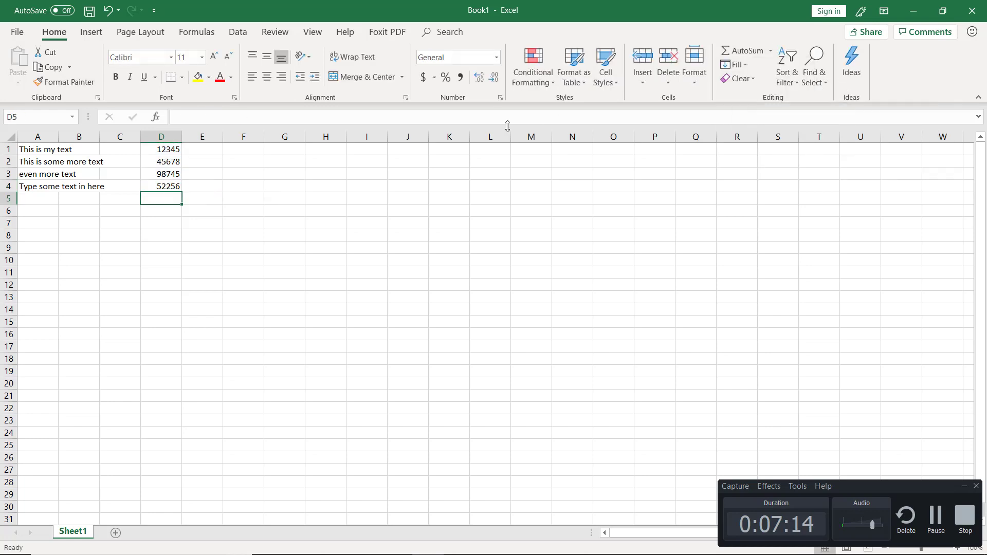
Use AutoSum to add up D1:D4 in cell D5
click(770, 51)
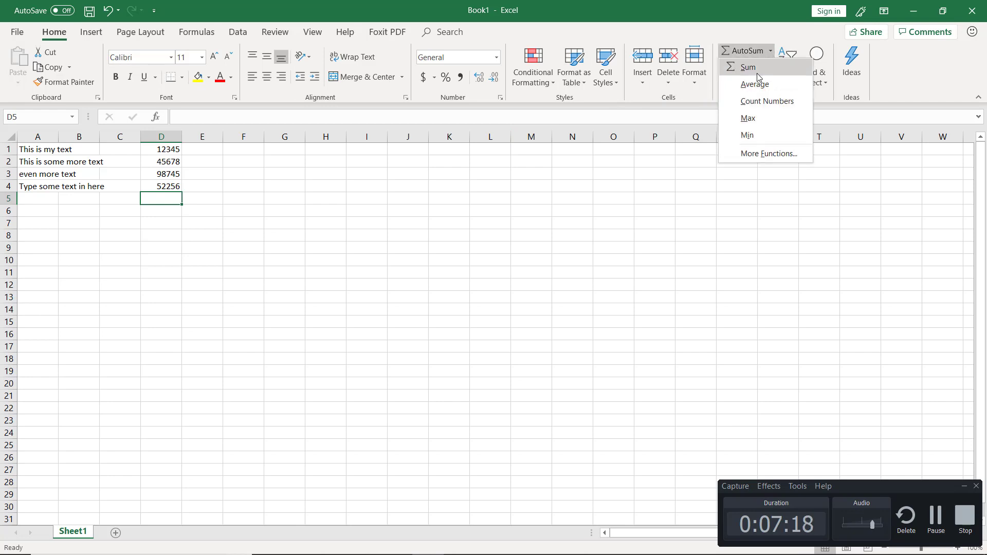
click(757, 73)
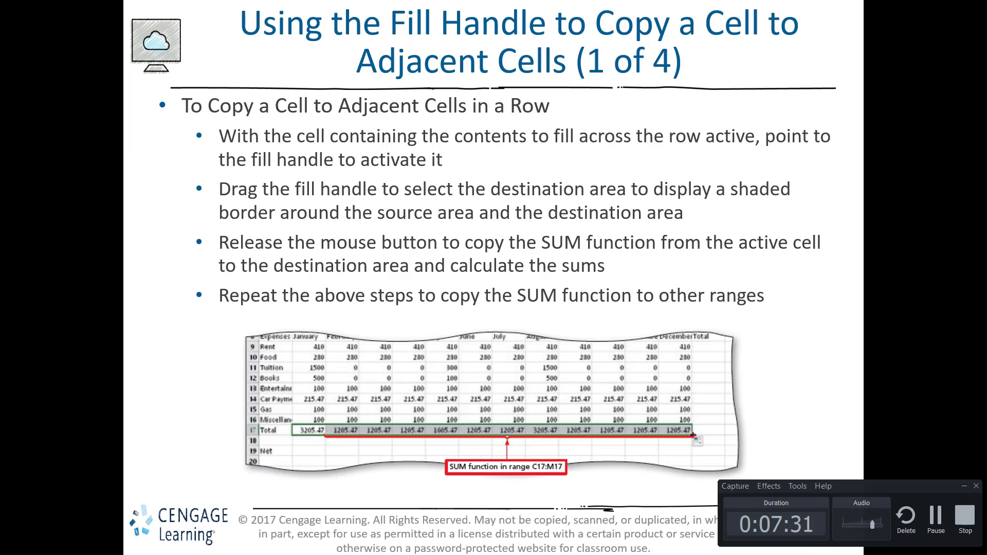
click(934, 525)
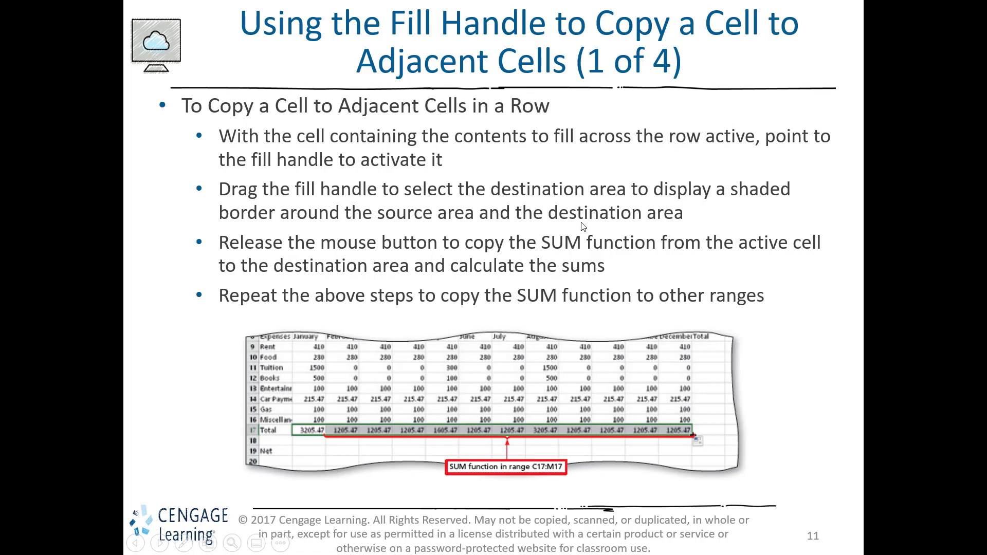
Switch from the slide show to the Excel workbook and enter 3248, 38794, 483 and 3434 in cells E1 to E4
key(alt+Tab)
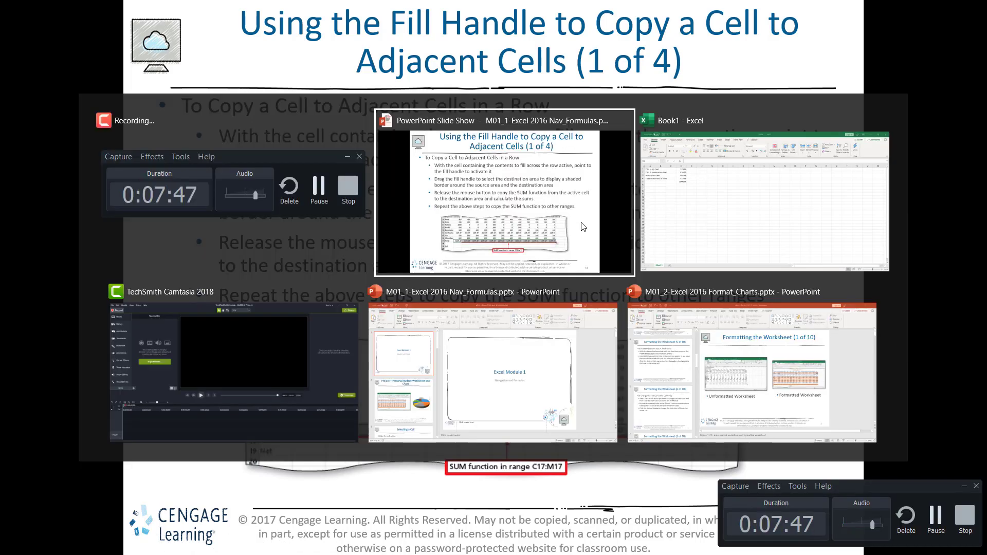
key(alt+Tab)
click(192, 149)
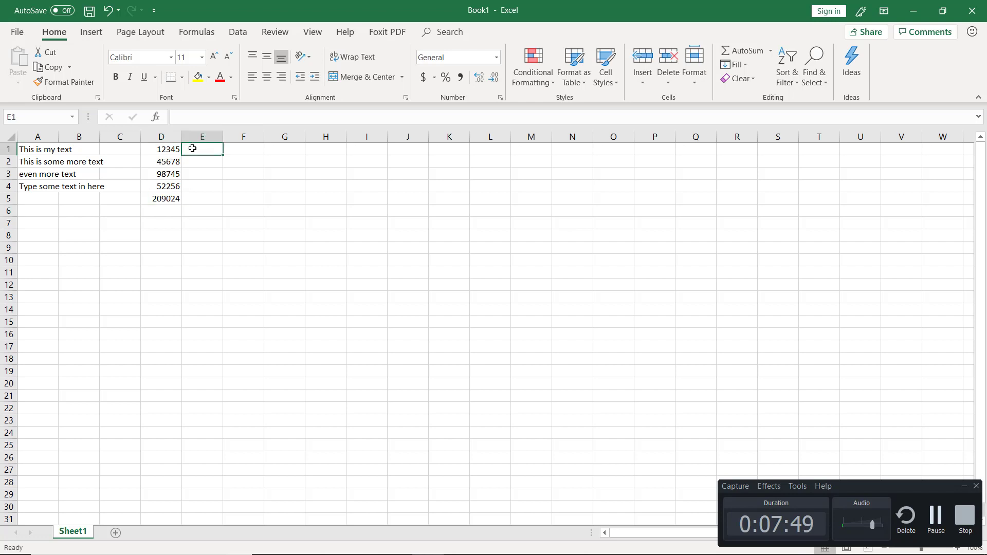
text(3248)
key(Return)
text(38794]3)
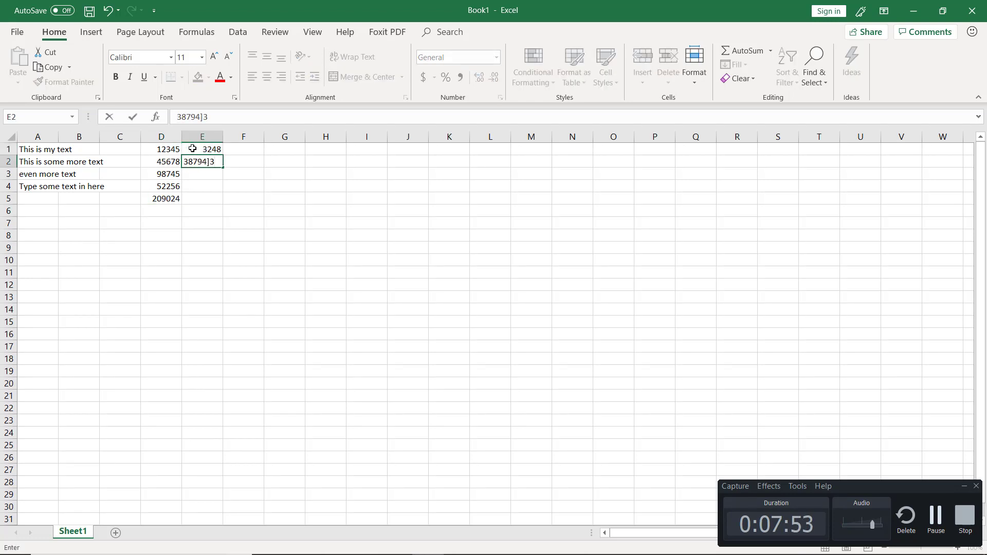
key(BackSpace)
key(BackSpace)
key(Return)
text(4)
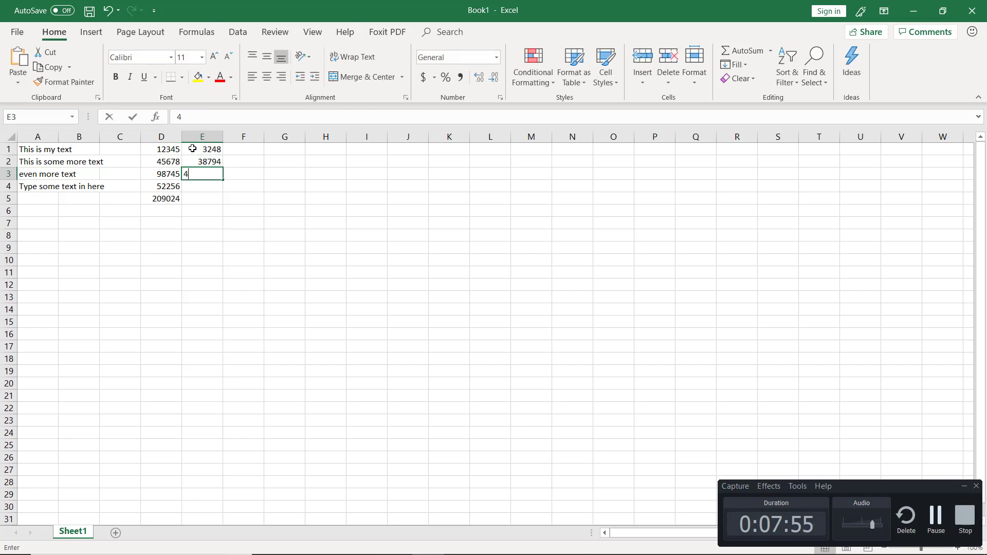
text(83])
key(BackSpace)
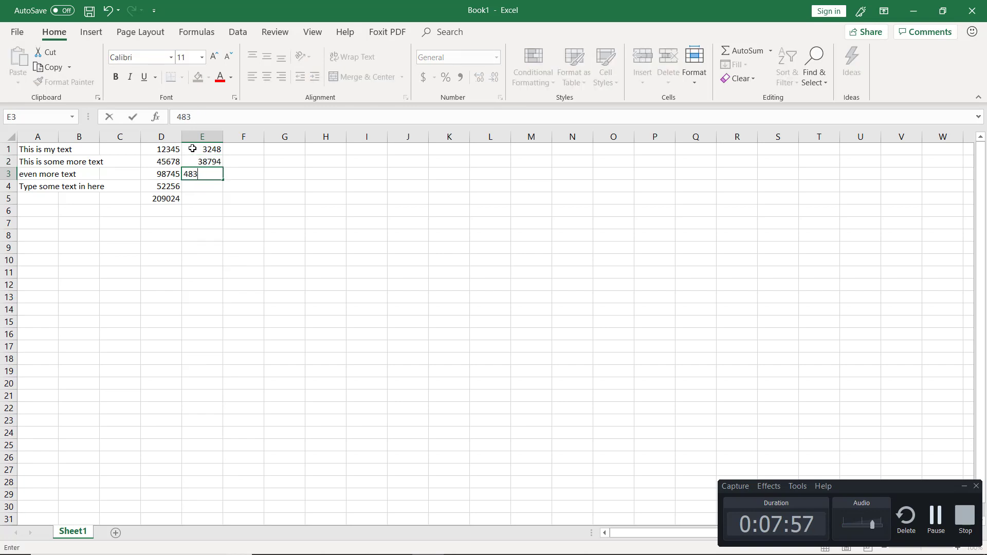
key(Return)
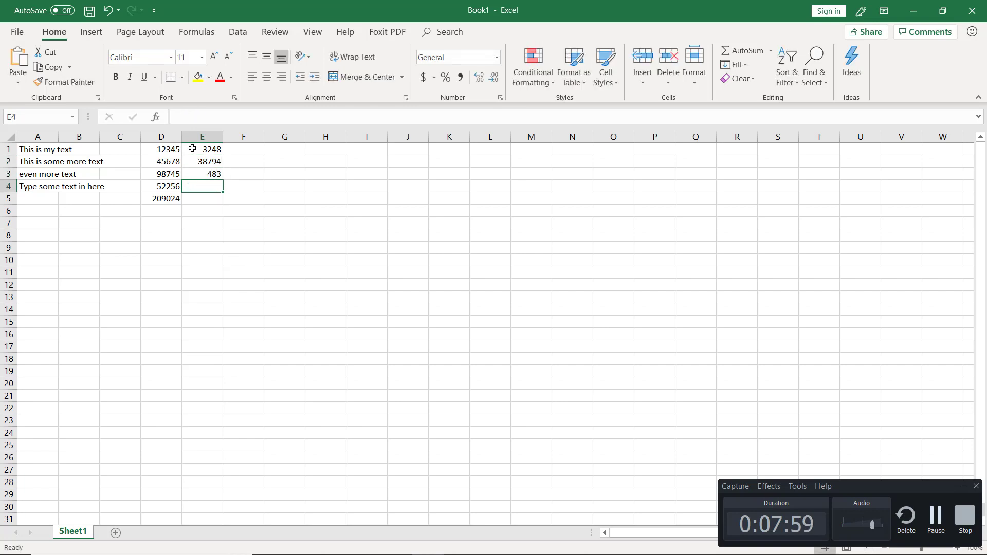
text(3434)
key(Return)
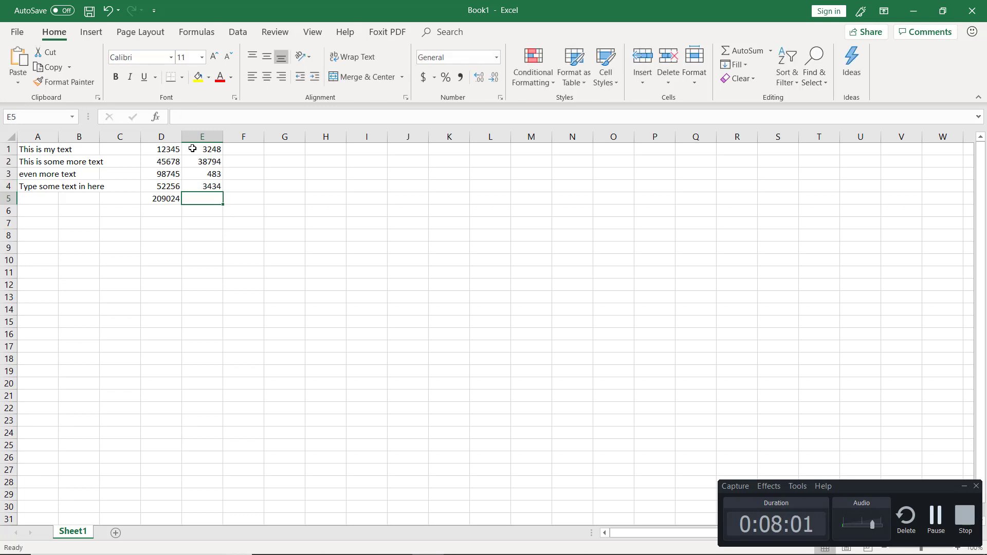
Enter the numbers 34343, 545, 3432 and 2324 in cells F1 to F4
click(243, 149)
text(34343)
key(Return)
text(545)
key(Return)
text(3432)
key(Return)
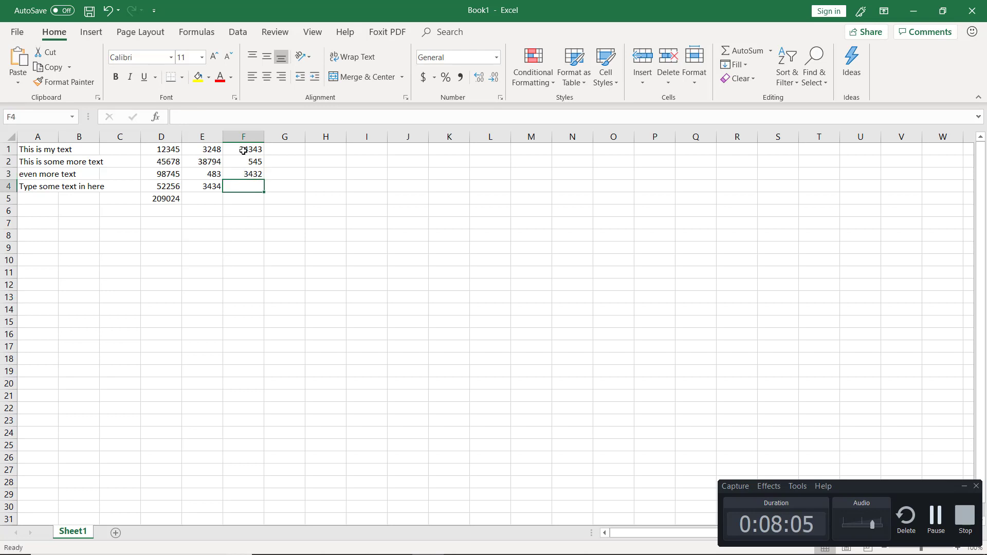
text(2324)
key(Return)
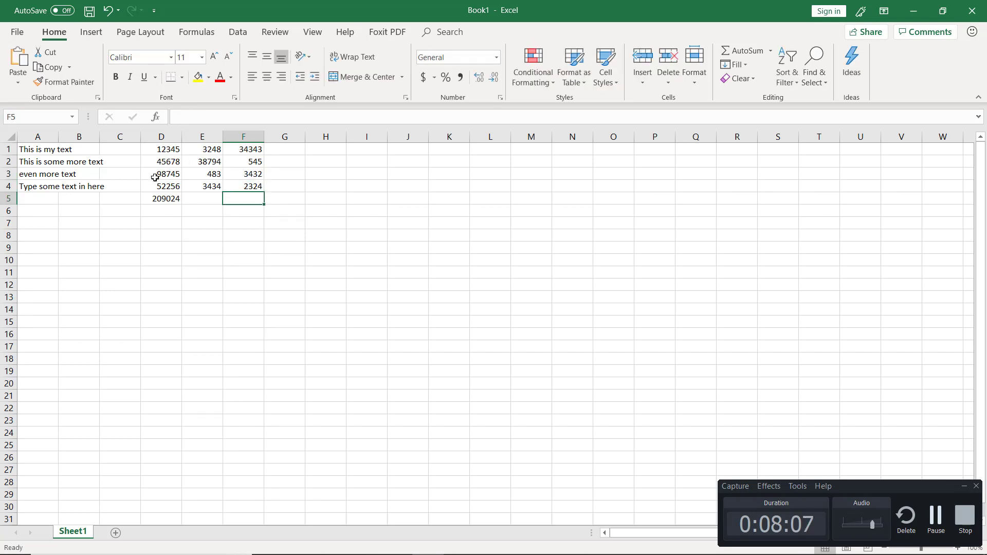
Copy the SUM formula from cell D5 across to E5 and F5 with the fill handle
click(157, 199)
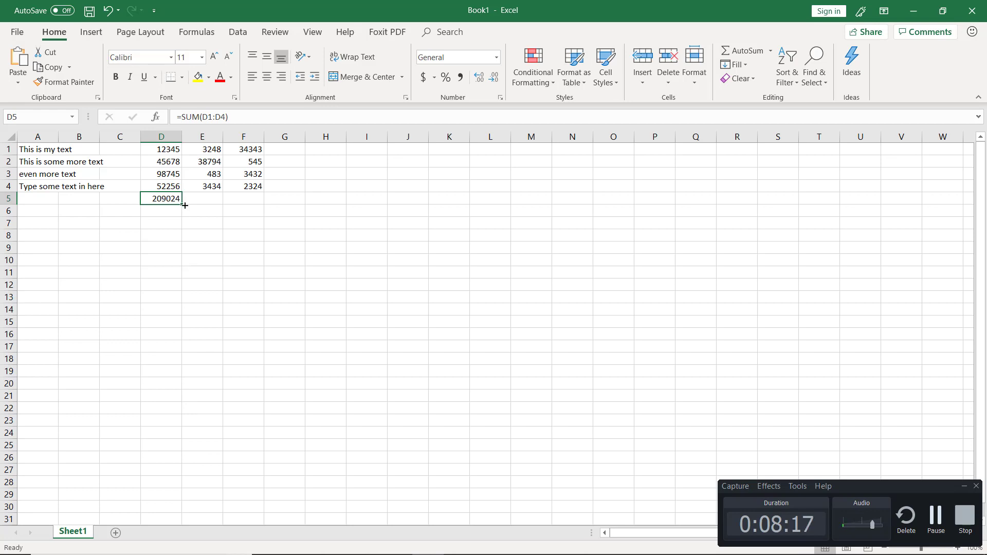
drag(183, 205, 250, 203)
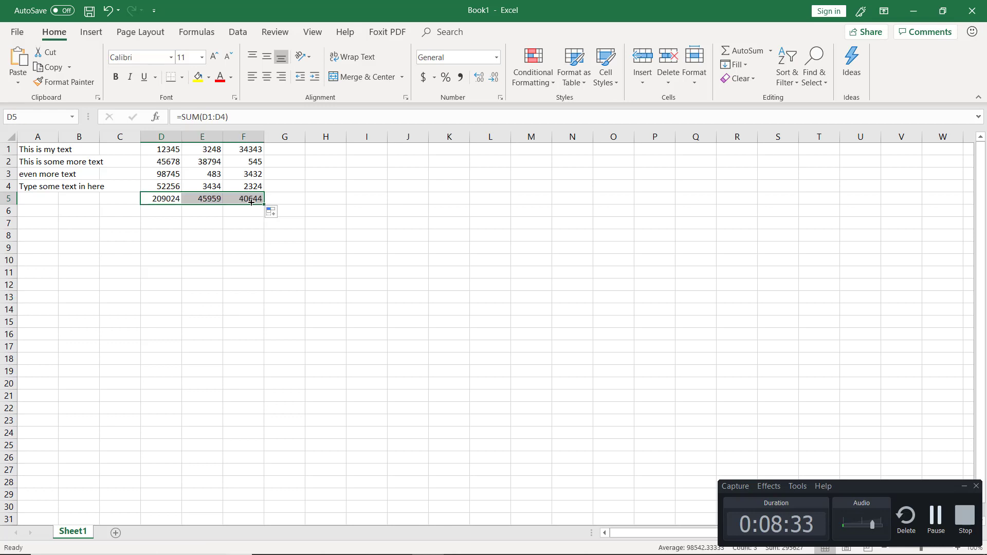
Examine which cells the SUM formula in D5 refers to, leaving it unedited
click(156, 199)
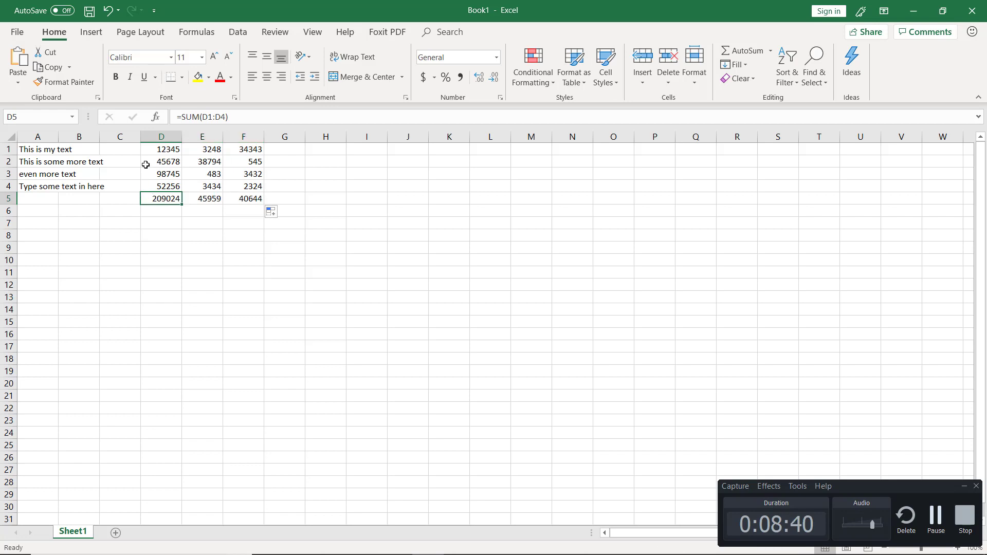
double_click(148, 199)
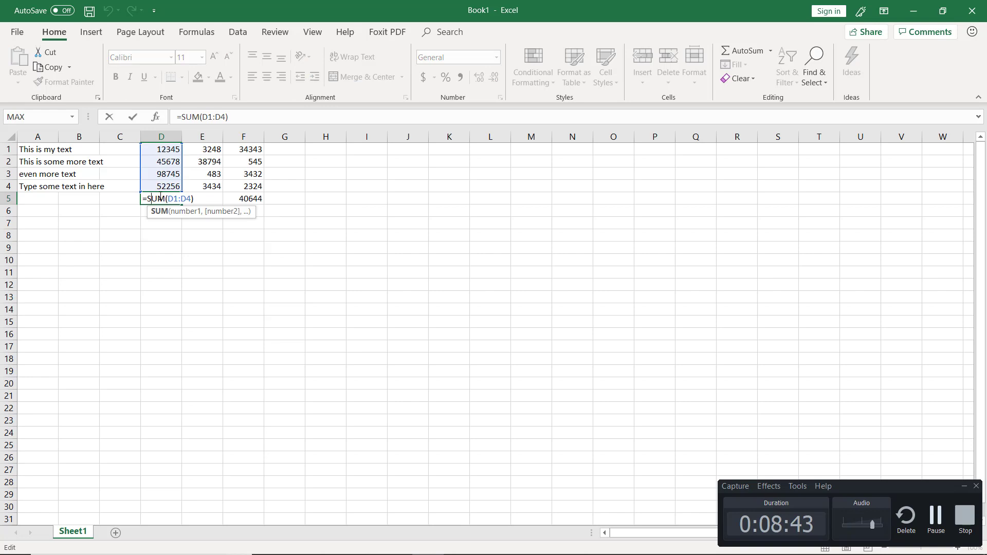
key(Escape)
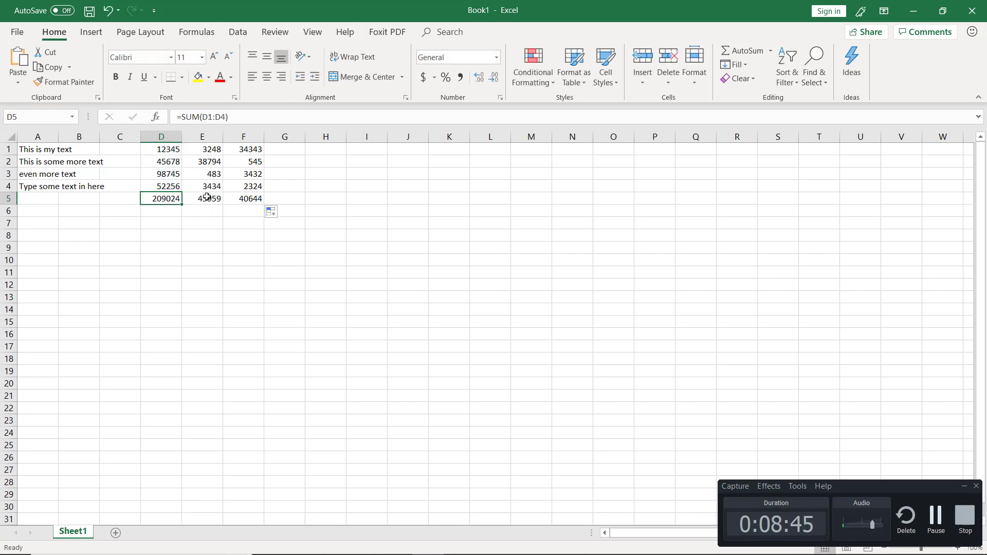
Examine which cells the copied SUM formulas in E5 and F5 refer to, leaving both unedited
double_click(205, 196)
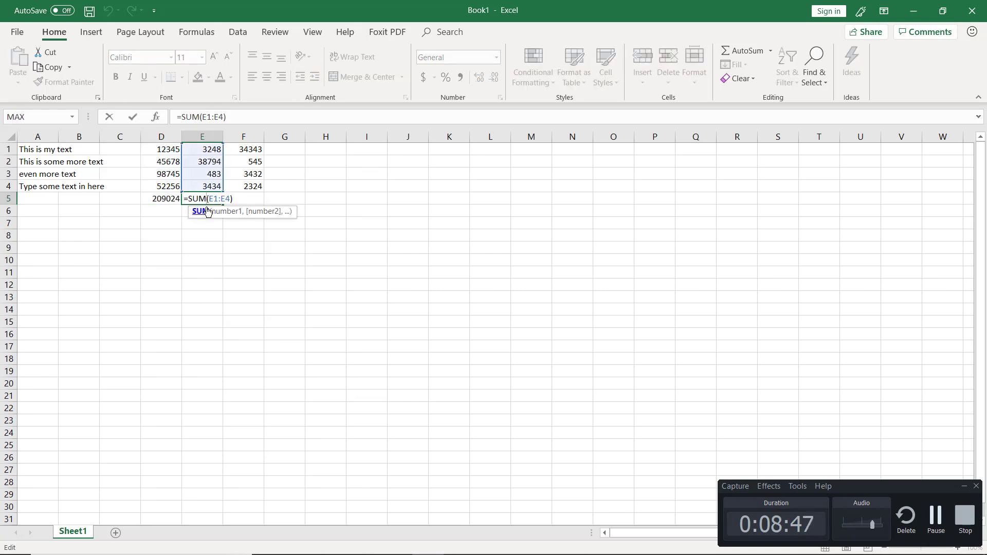
key(Escape)
double_click(249, 199)
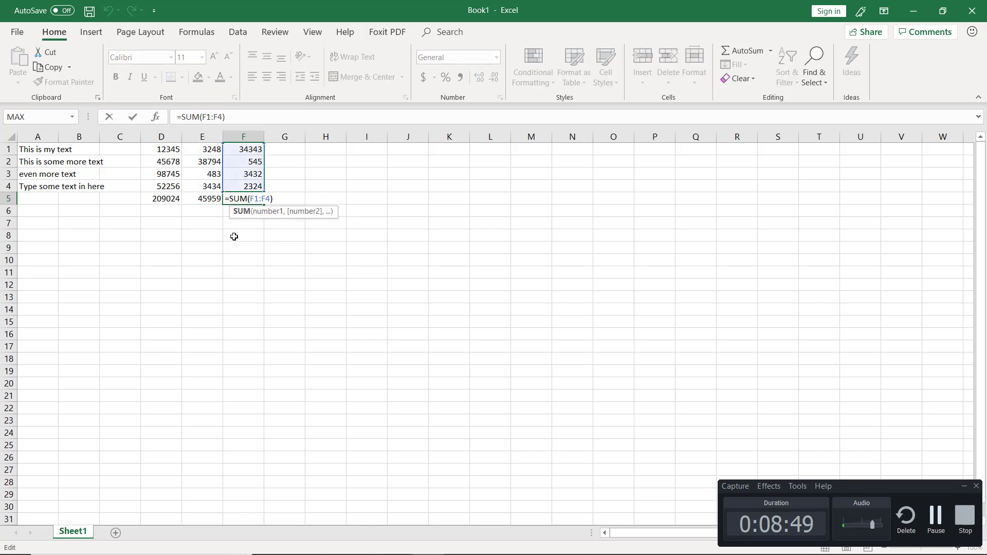
key(Escape)
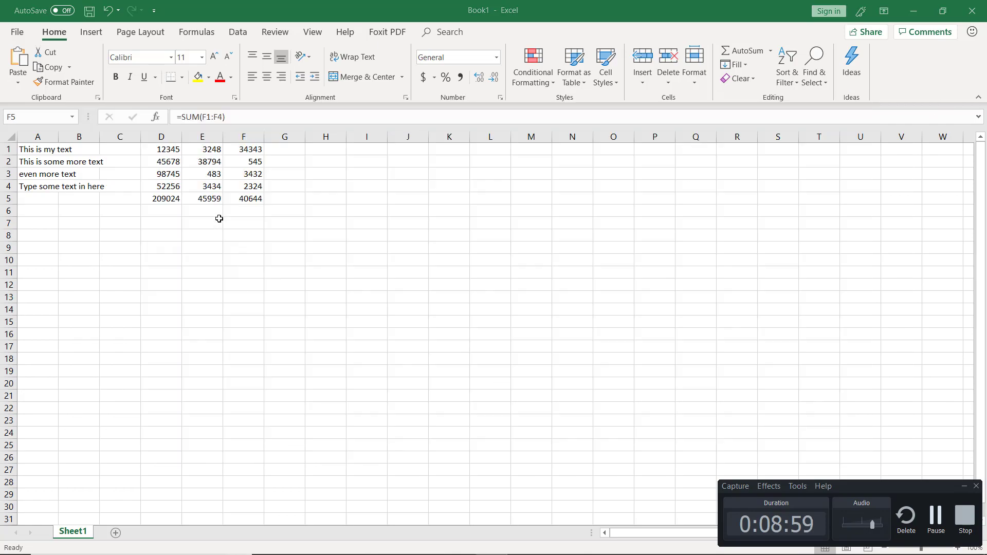
Switch to the slide show and advance to the slide on calculating multiple totals at the same time
key(alt+Tab)
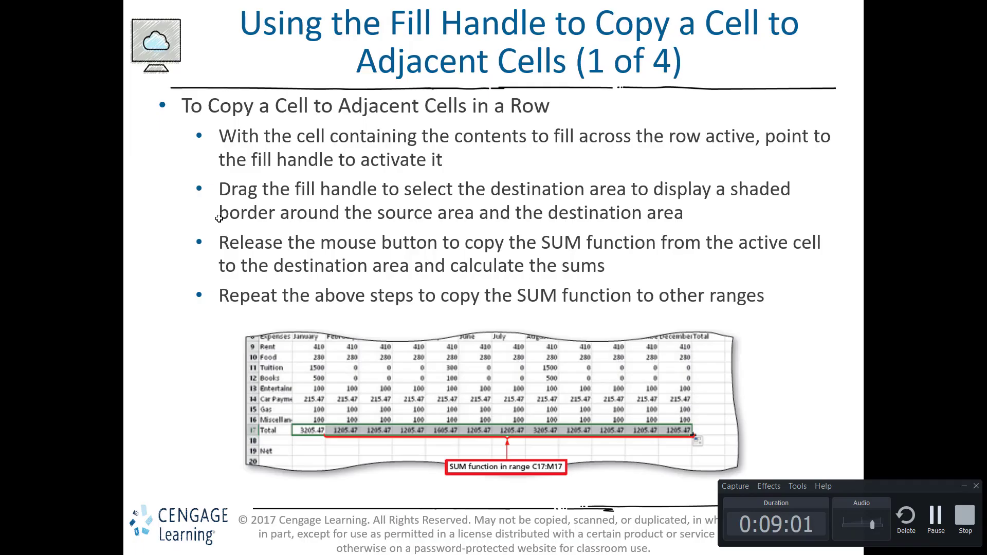
key(Right)
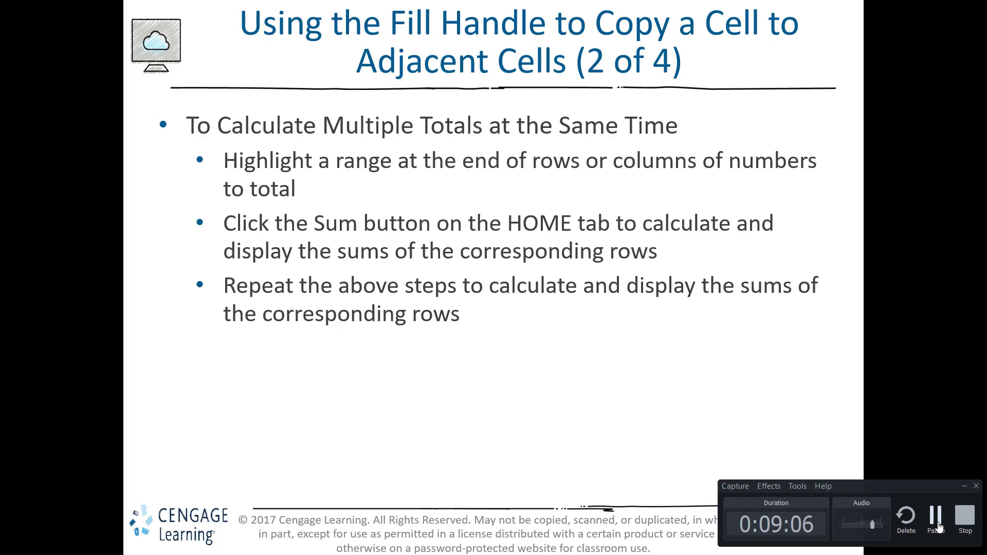
click(935, 519)
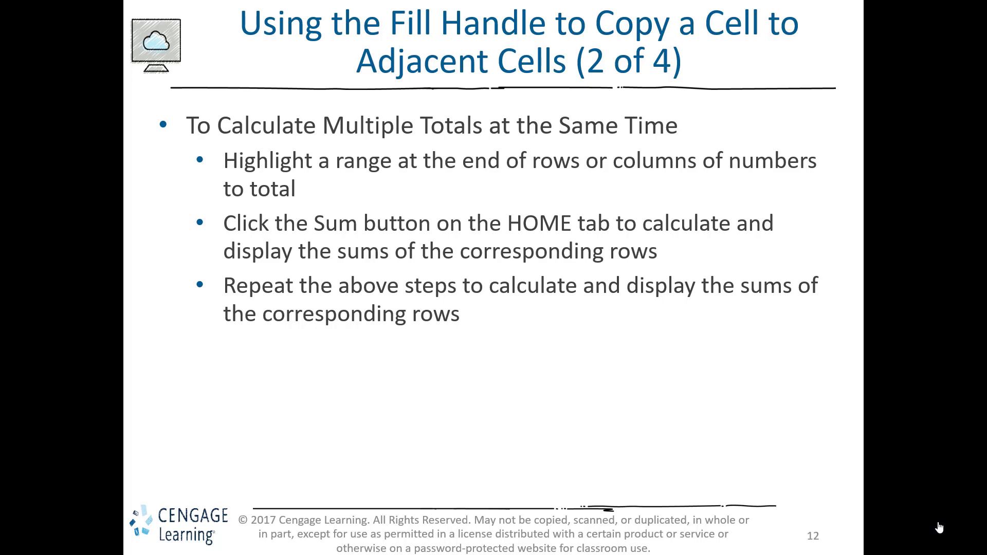
Switch back to the Excel workbook and total rows 1 to 5 in cells G1 to G5 at once with AutoSum
key(alt+Tab)
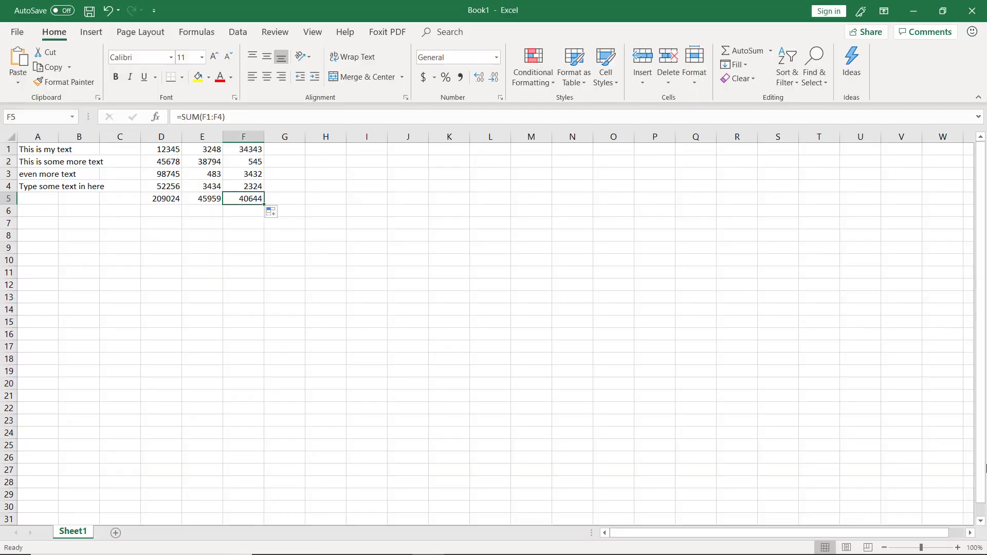
click(277, 147)
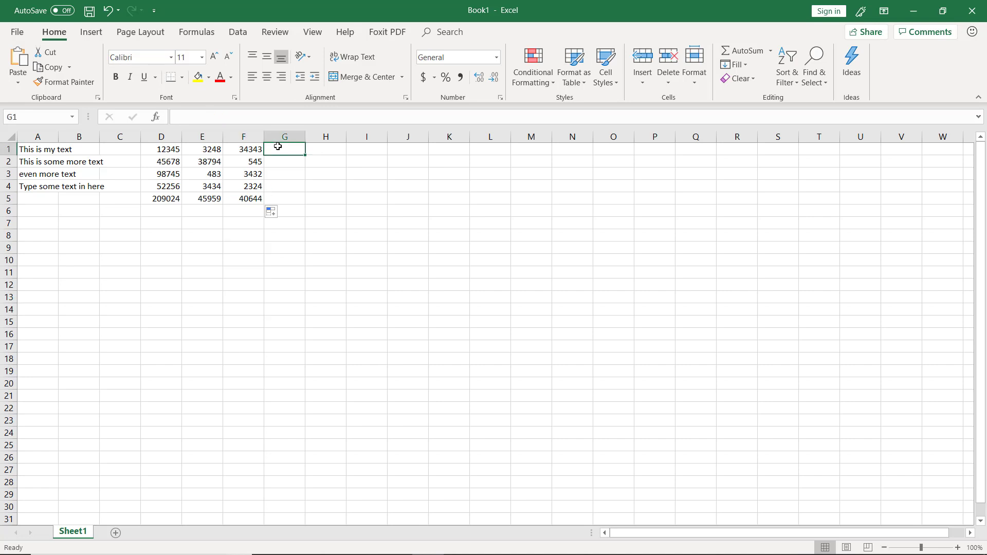
drag(277, 148, 277, 197)
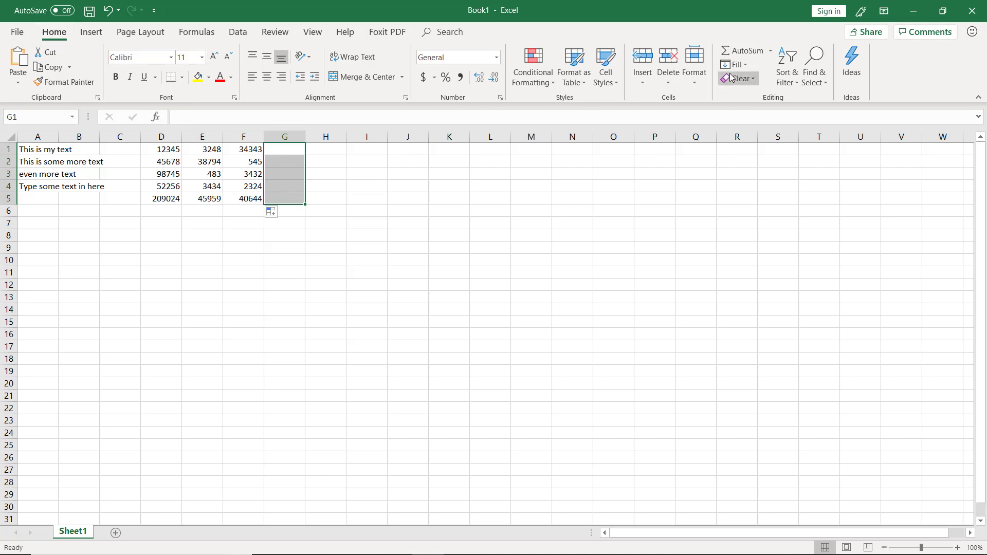
click(769, 51)
click(756, 68)
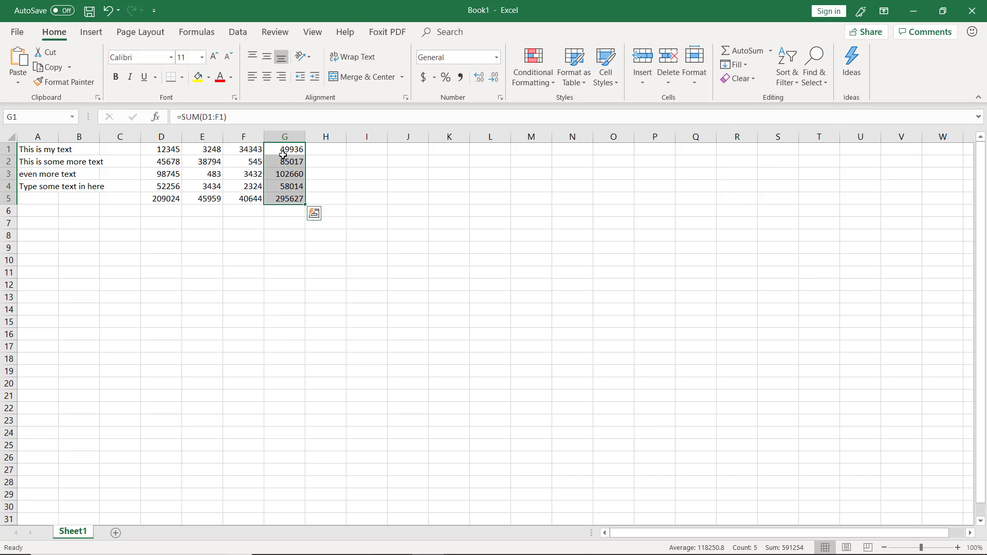
Examine which cells each SUM formula in G1 to G5 refers to, leaving the formulas unedited
click(282, 150)
double_click(283, 149)
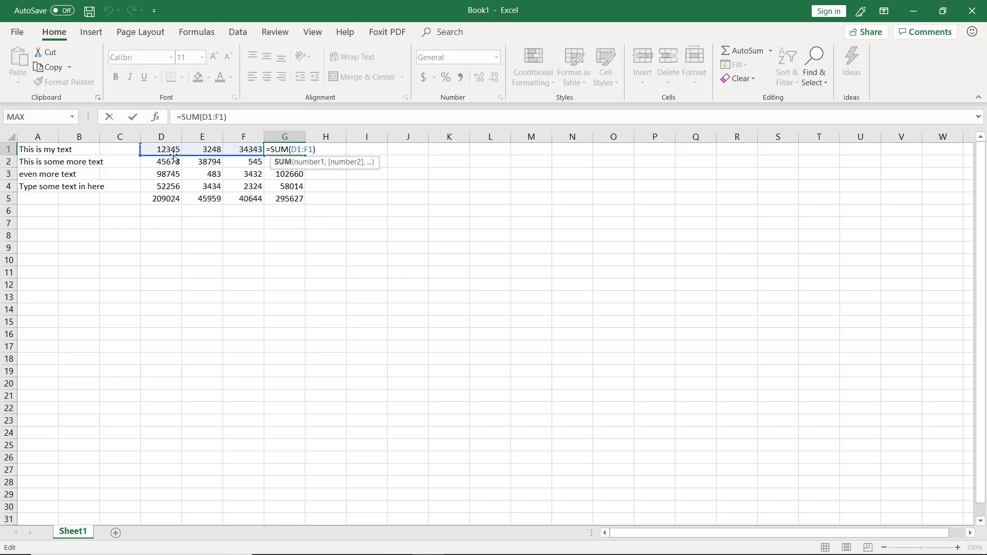
key(Return)
double_click(280, 161)
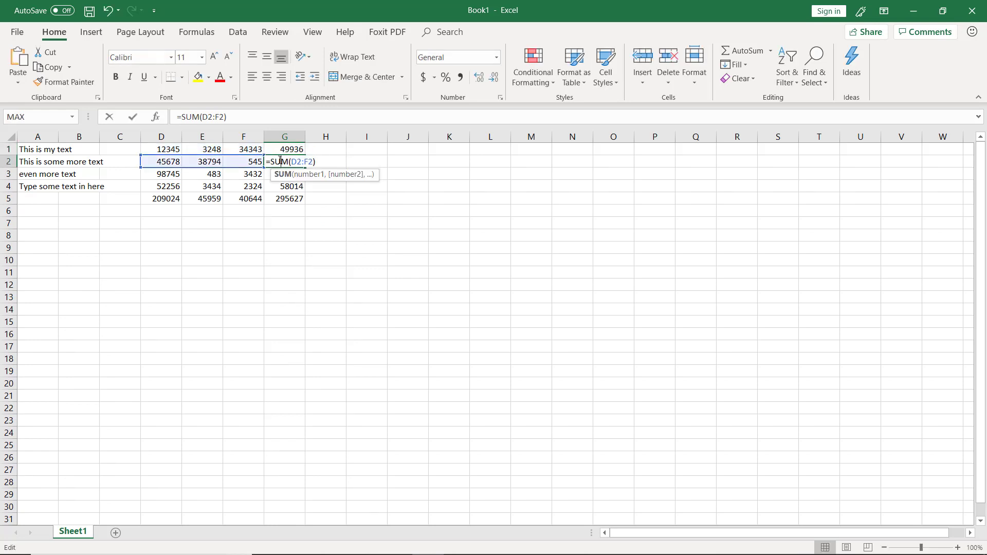
key(Return)
double_click(281, 173)
key(Escape)
double_click(280, 186)
key(Escape)
click(282, 199)
double_click(282, 199)
key(Escape)
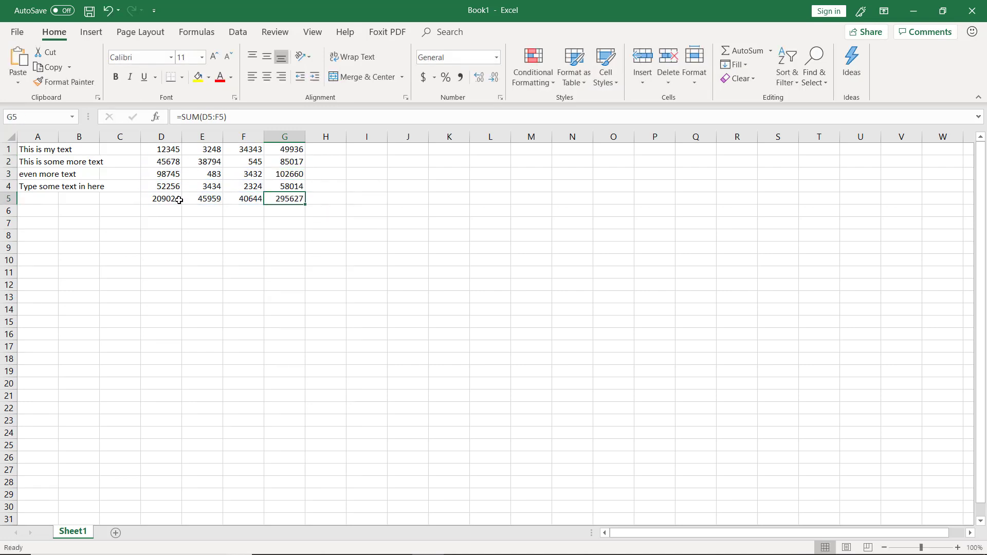
Make the column totals in D5 to G5 and the row totals in G1 to G4 bold
drag(152, 202, 276, 199)
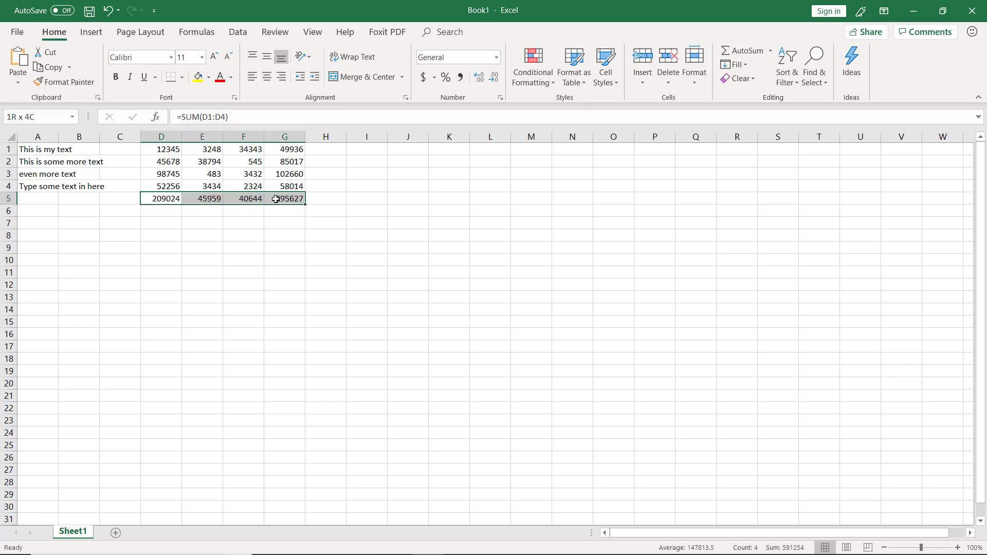
click(115, 76)
drag(278, 151, 278, 191)
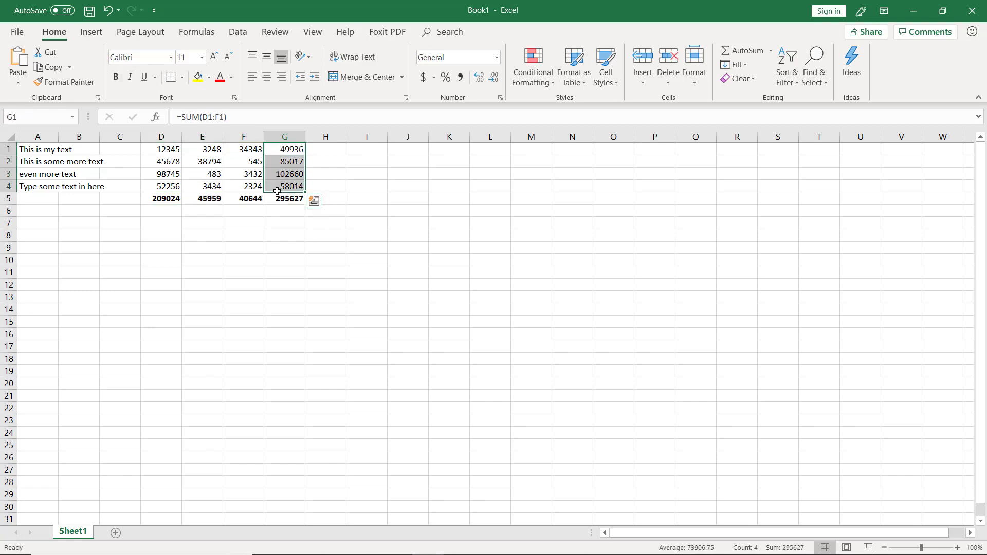
click(116, 76)
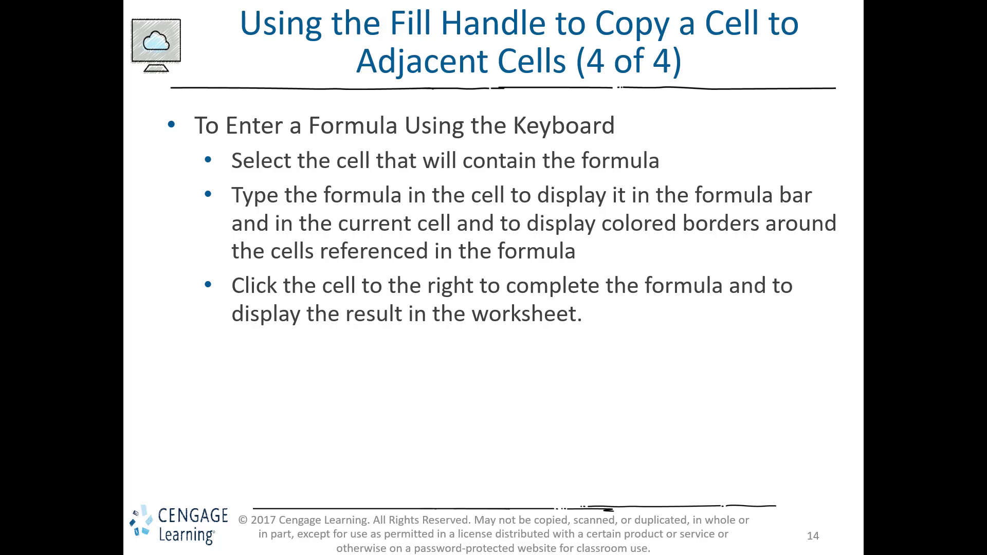
Switch from the slide show to the Excel workbook and enter the numbers 1 to 6 in cells I1 to I6
key(alt+Tab)
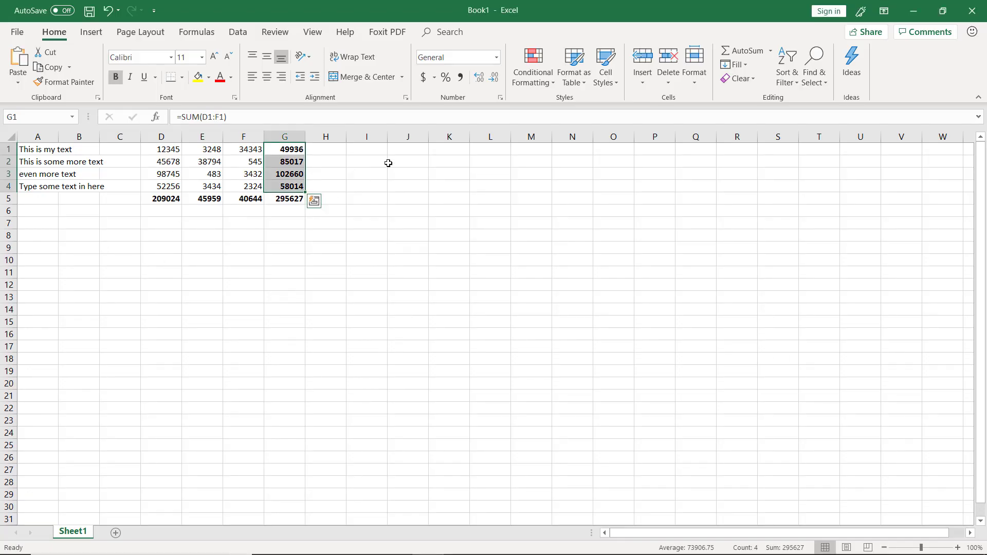
click(381, 149)
text(1 2 3 4 5 6)
key(Return)
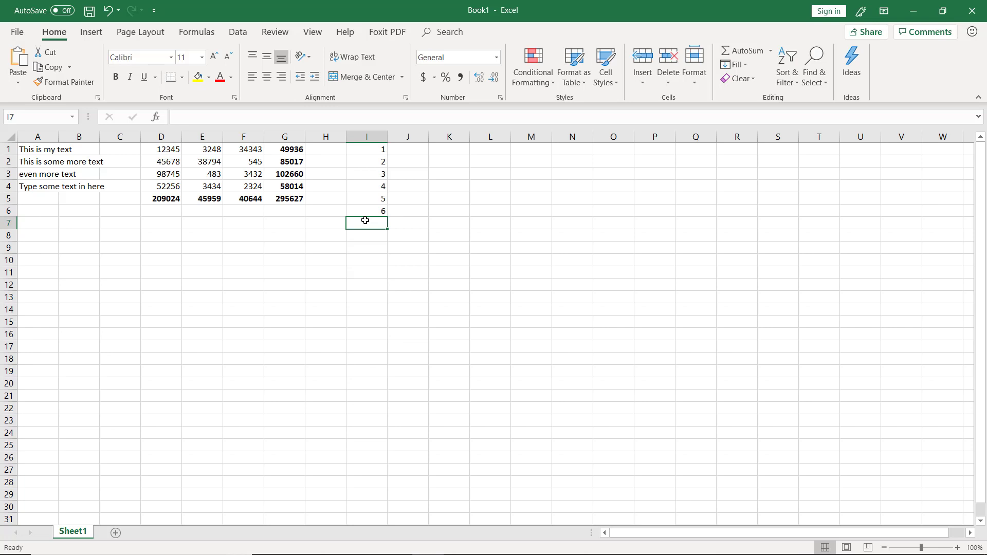
Enter the formula =sum(i1,i2,i3,i4,i5,i6) in cell I7, listing each cell separately
text(=)
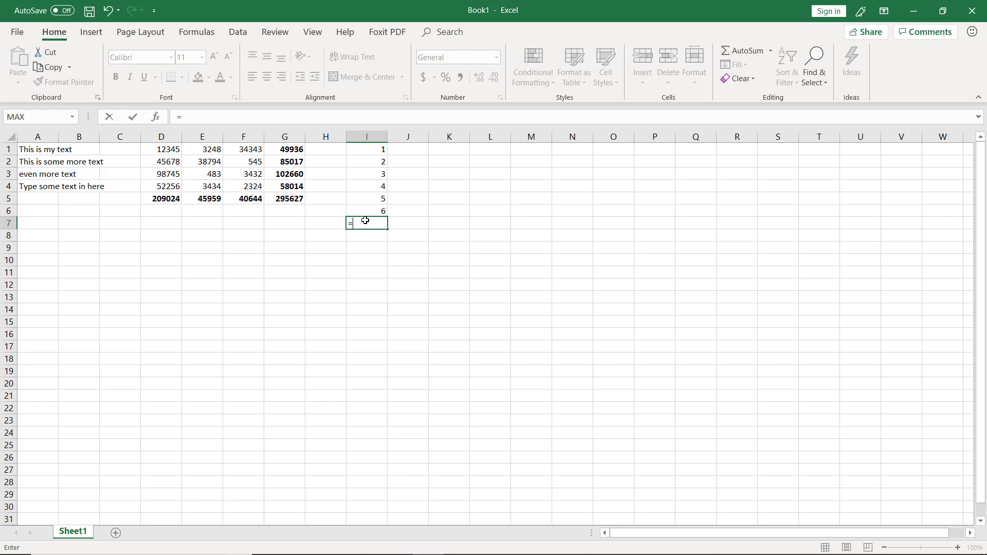
text(sum)
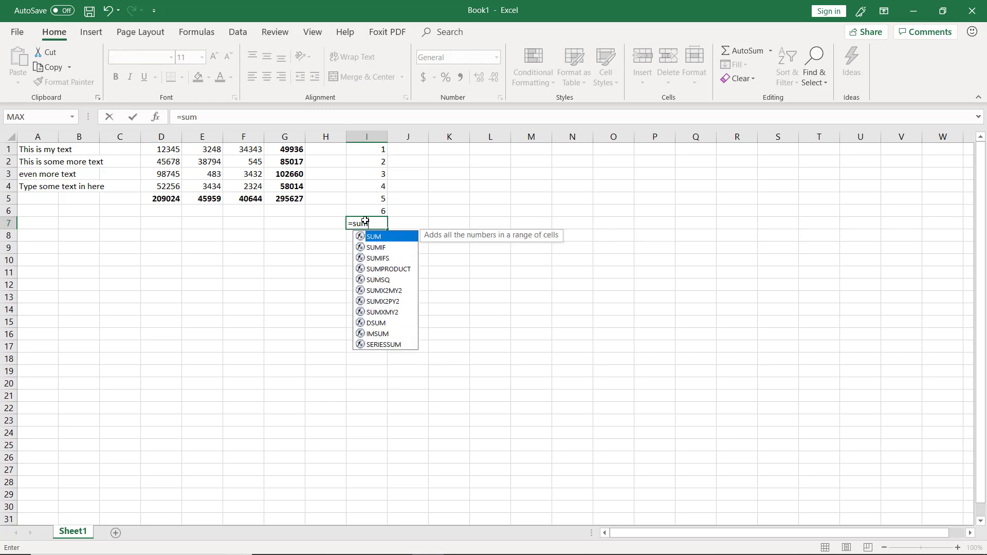
text(()
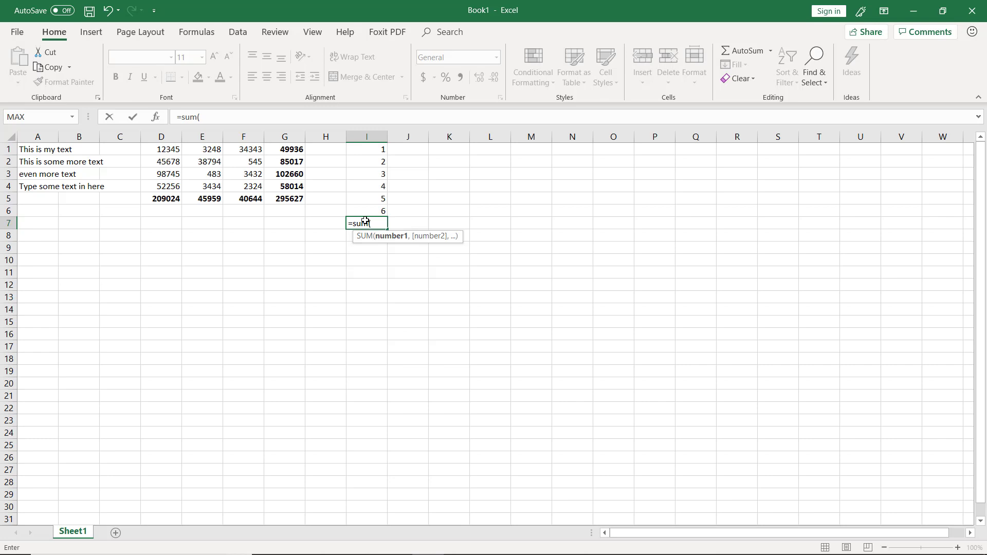
text(i1)
text(,)
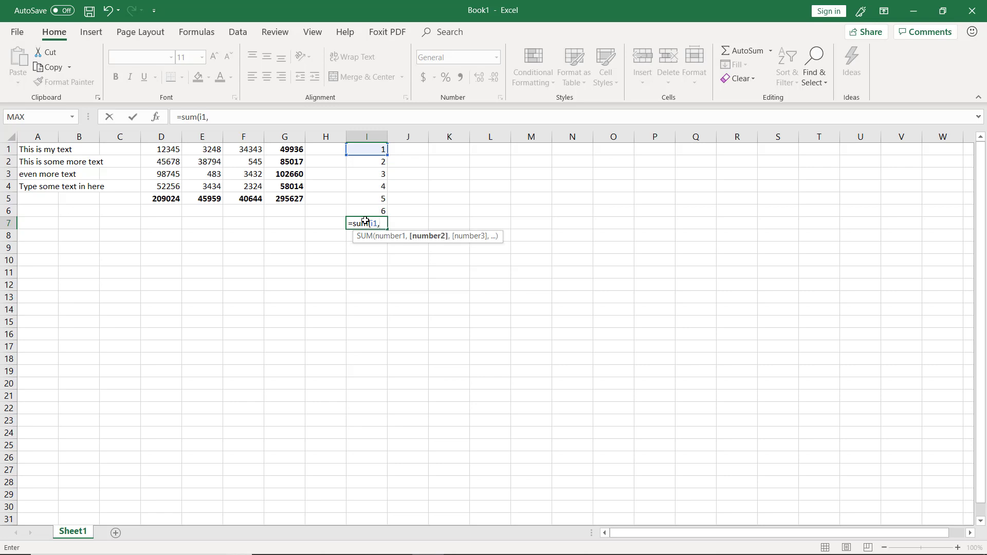
text(i2,)
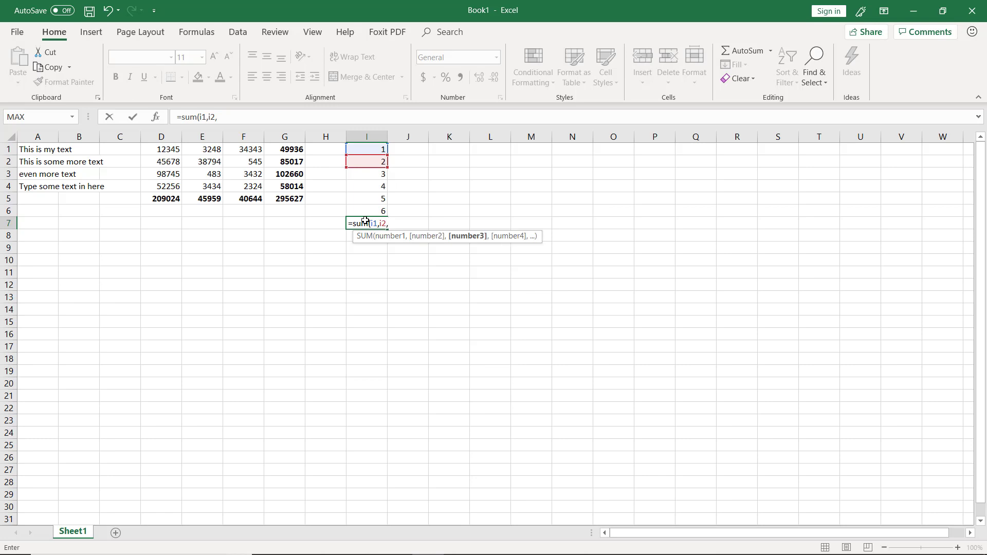
text(i3,)
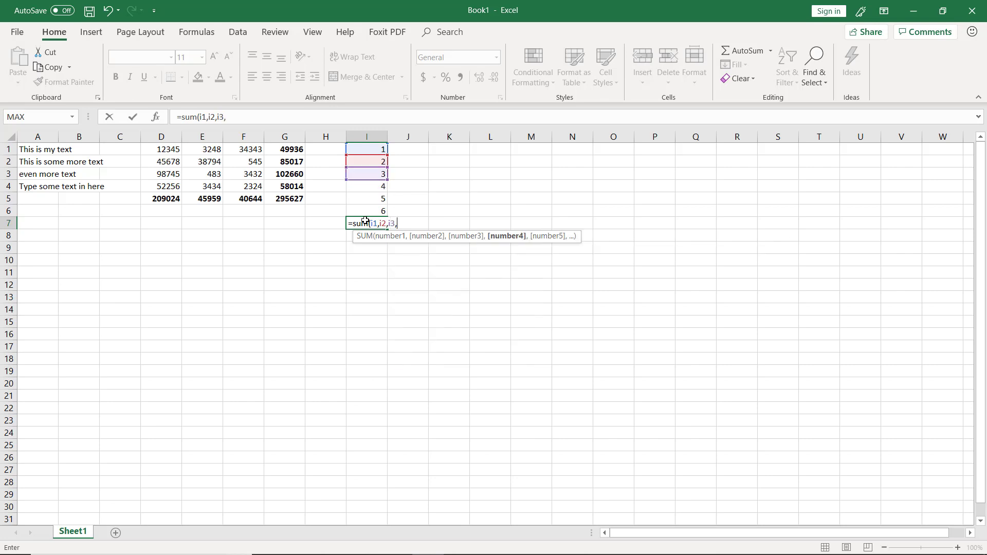
text(i4,)
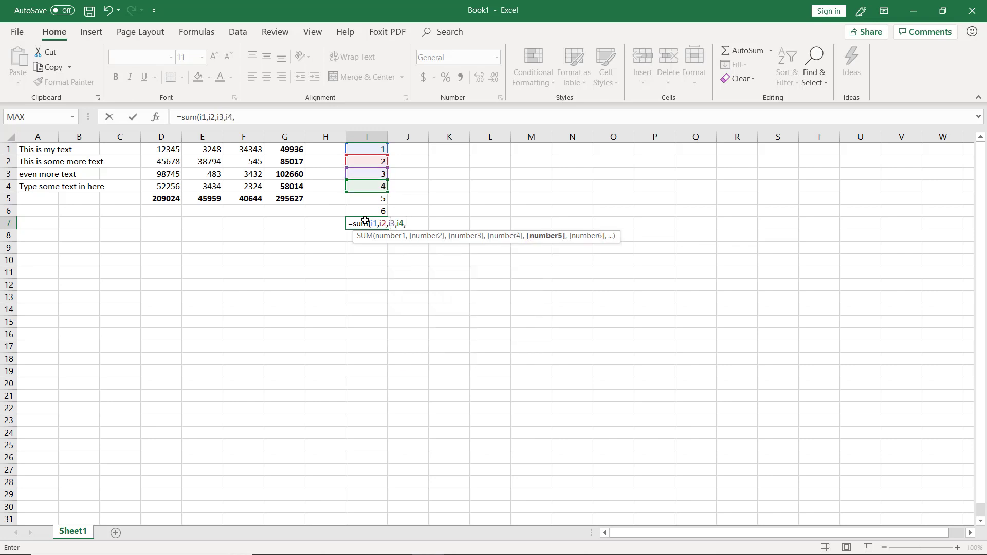
text(i5,)
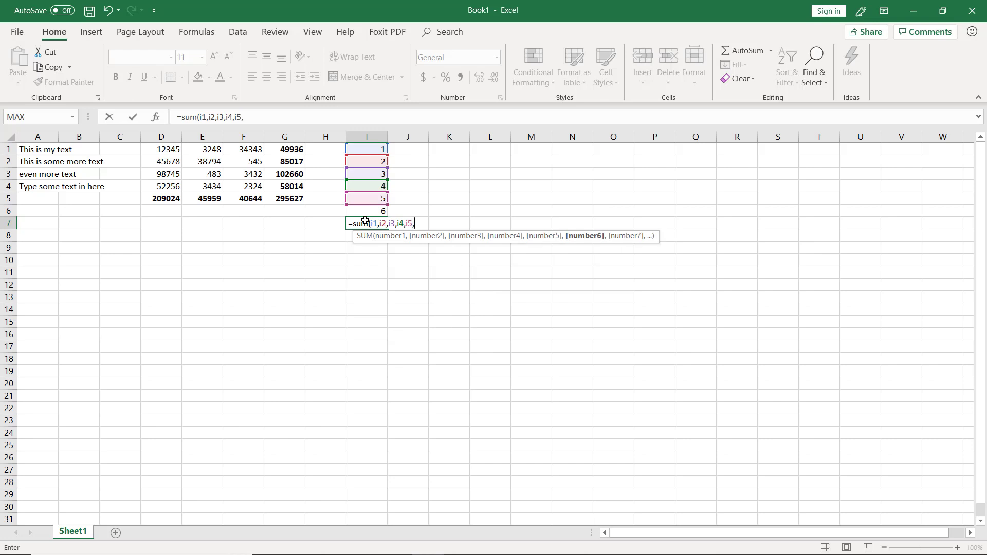
text(i6)
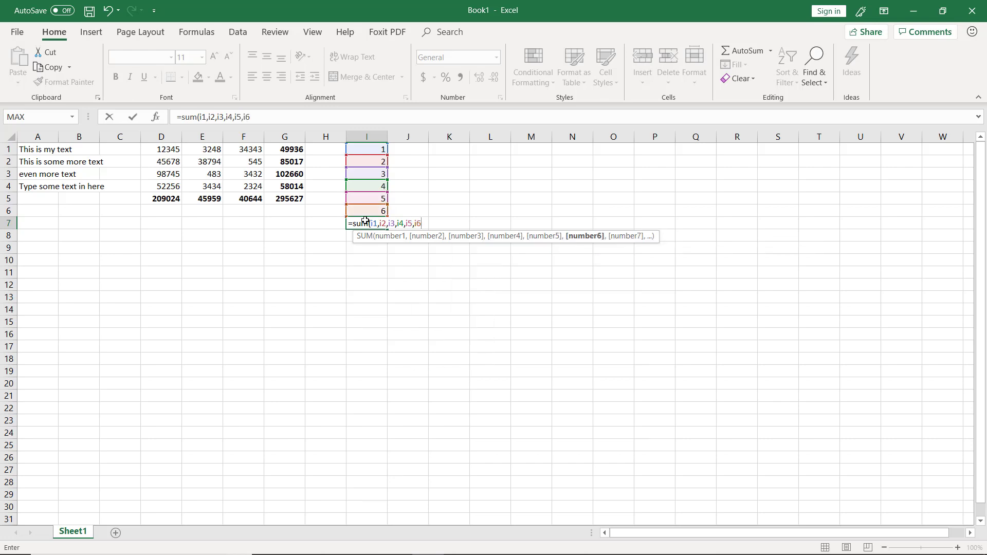
text())
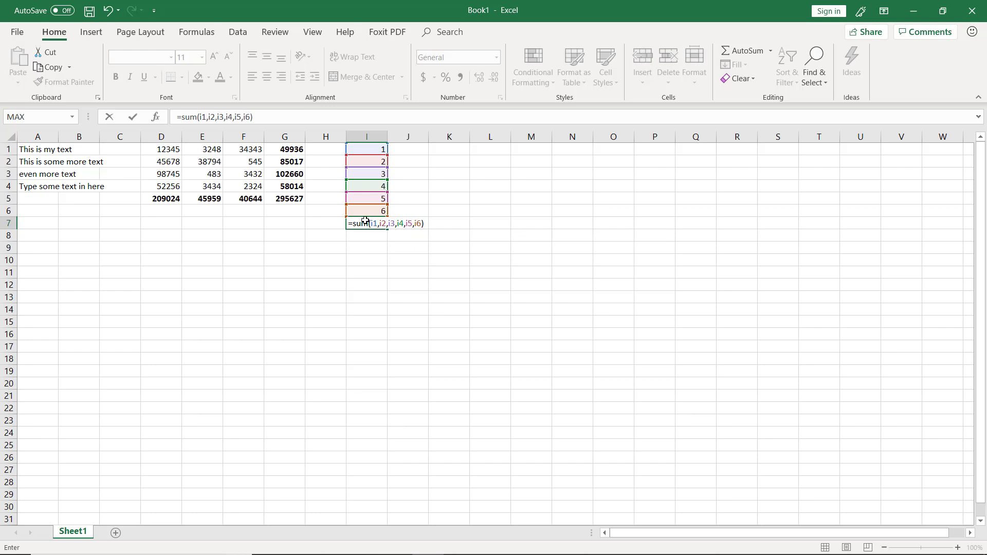
key(Return)
text(\)
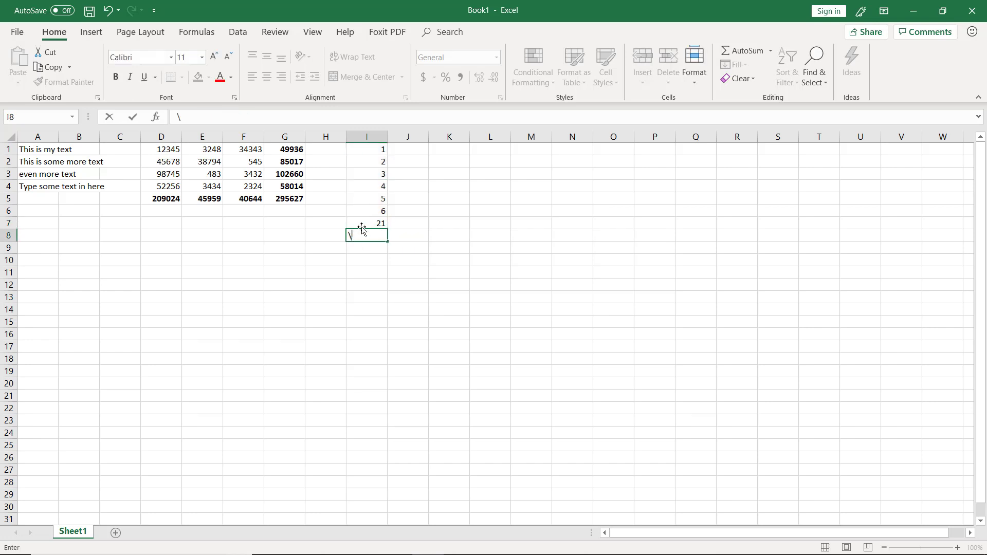
key(BackSpace)
key(Escape)
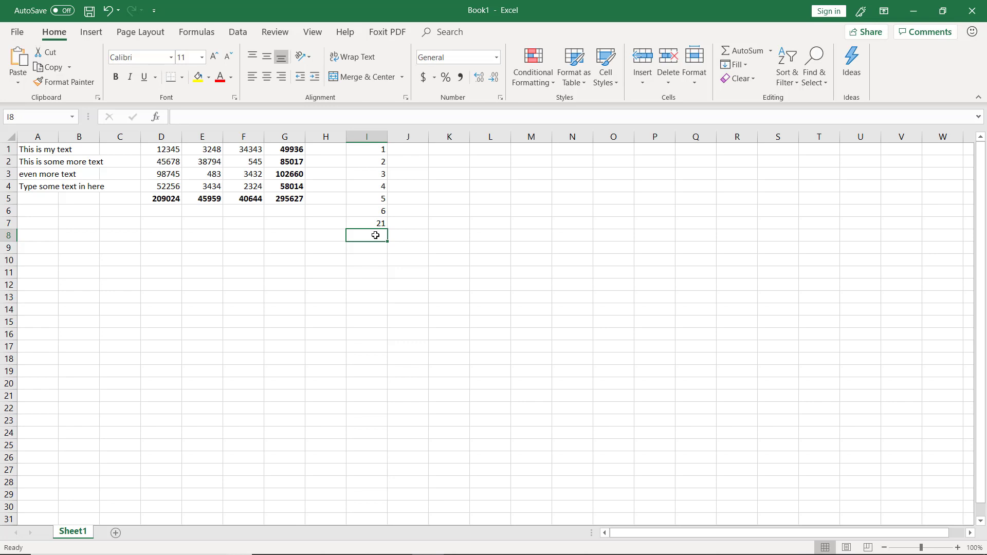
Enter the formula =sum(I1:I6) in cell I8, picking the range I1 to I6 on the sheet
text(=)
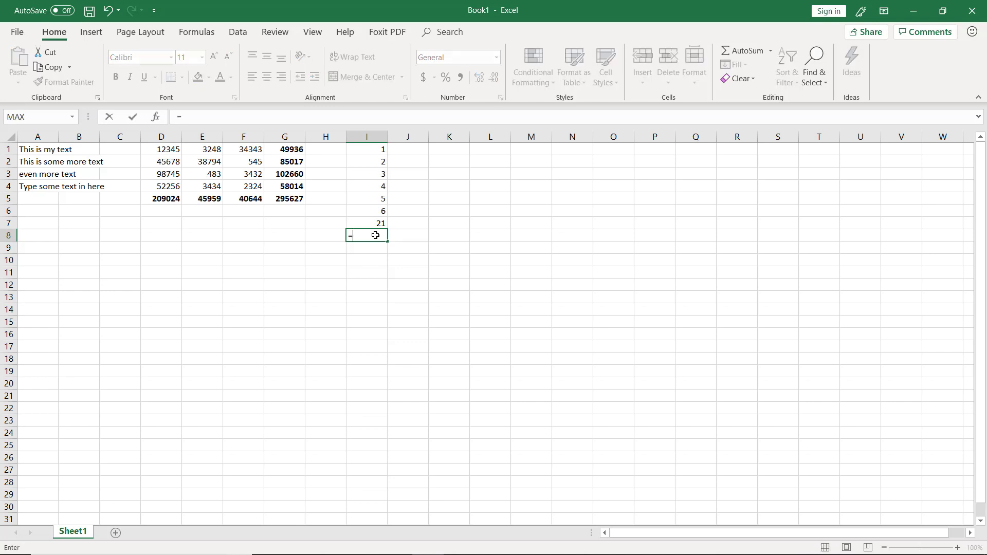
text(sum)
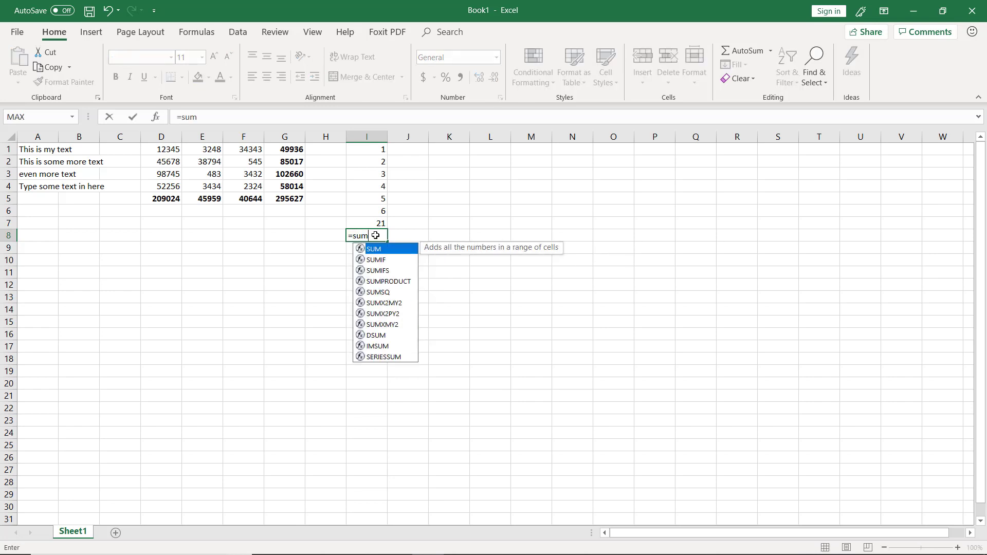
text(()
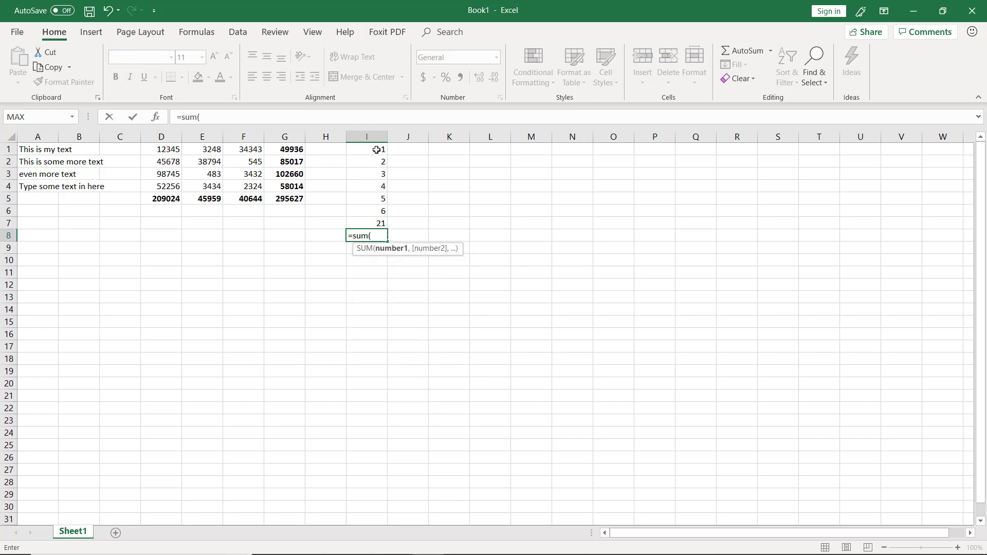
drag(377, 150, 372, 208)
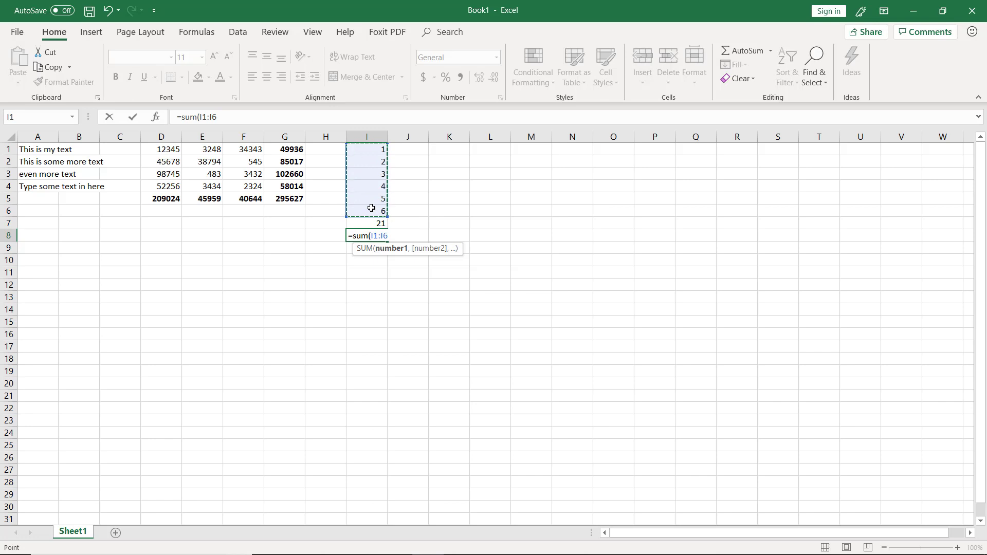
text())
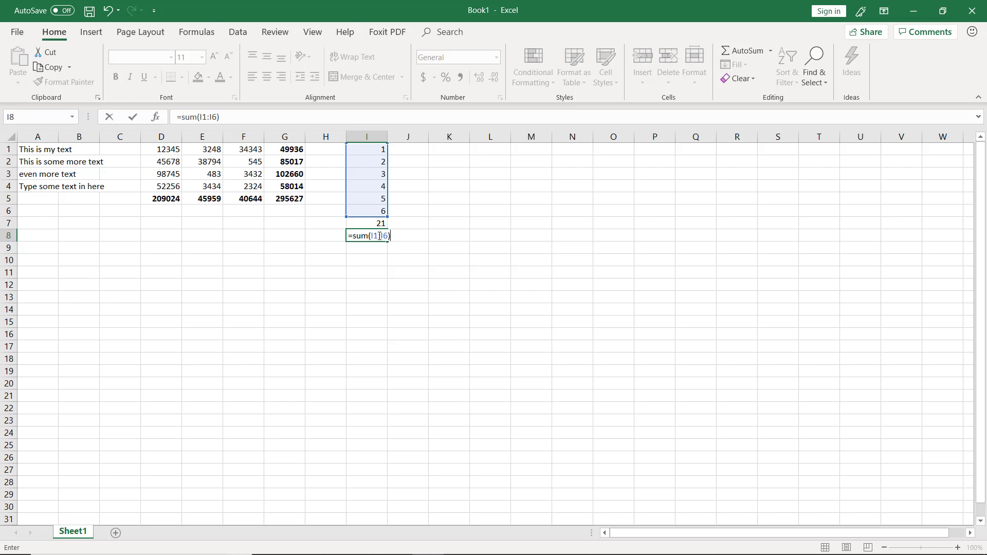
key(Return)
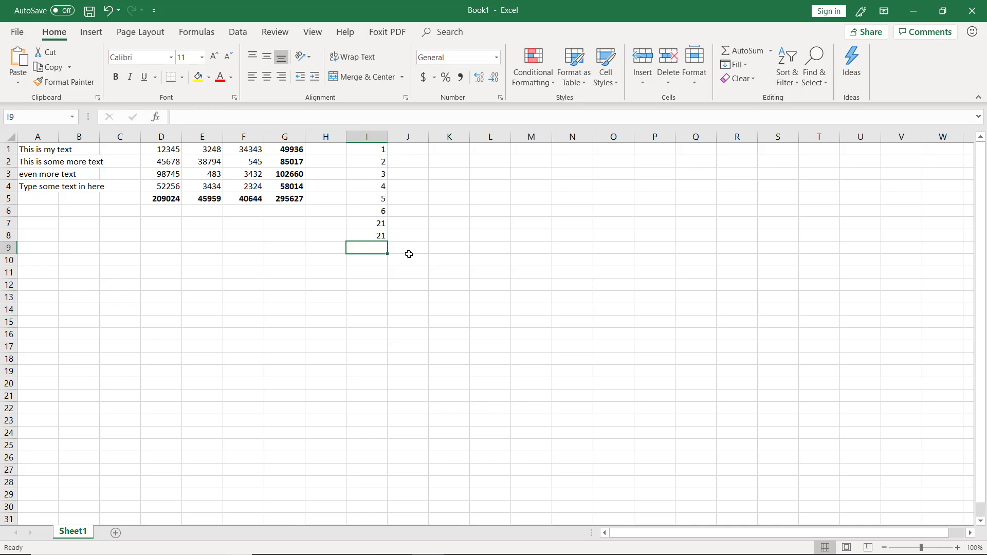
Switch to the slide show, advance past the last slide and exit the show
key(alt+Tab)
key(Right)
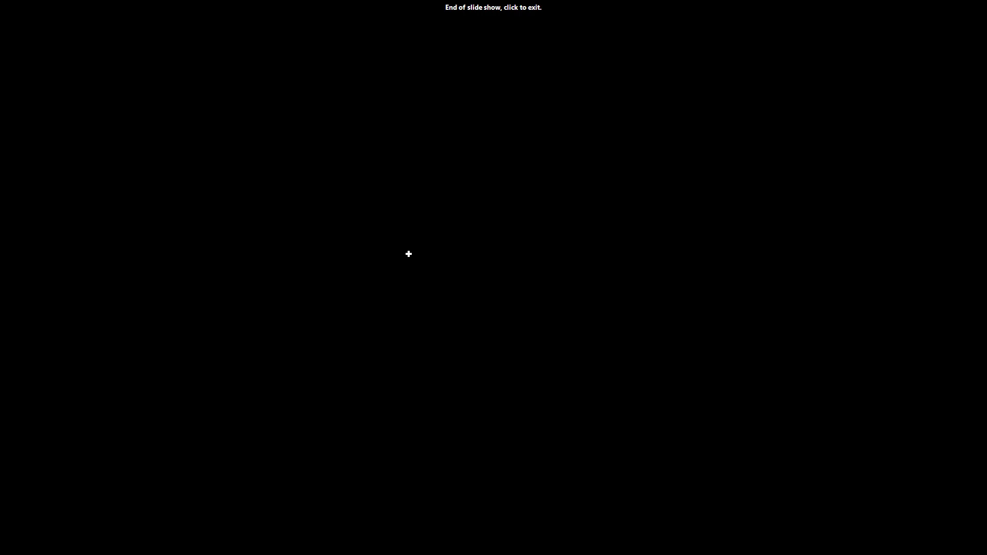
click(409, 254)
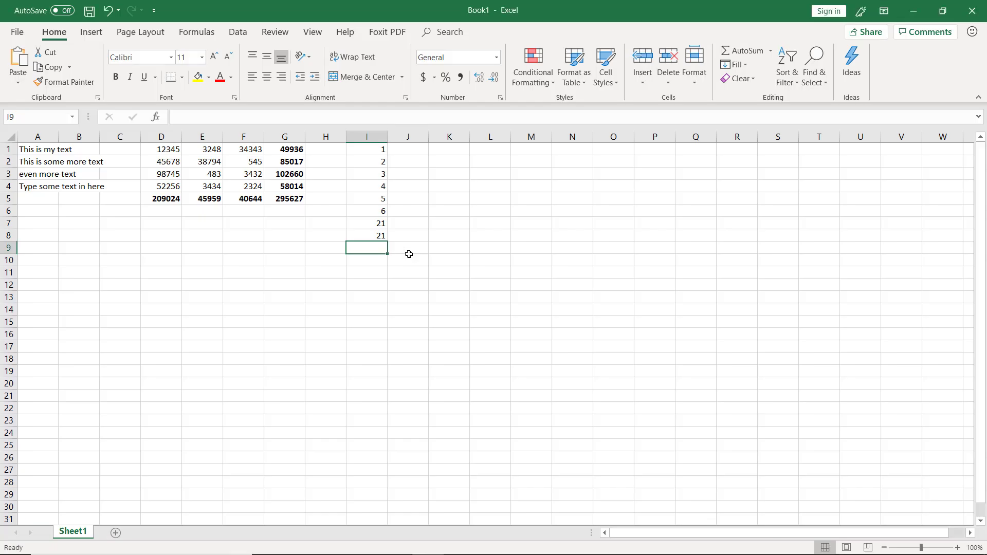